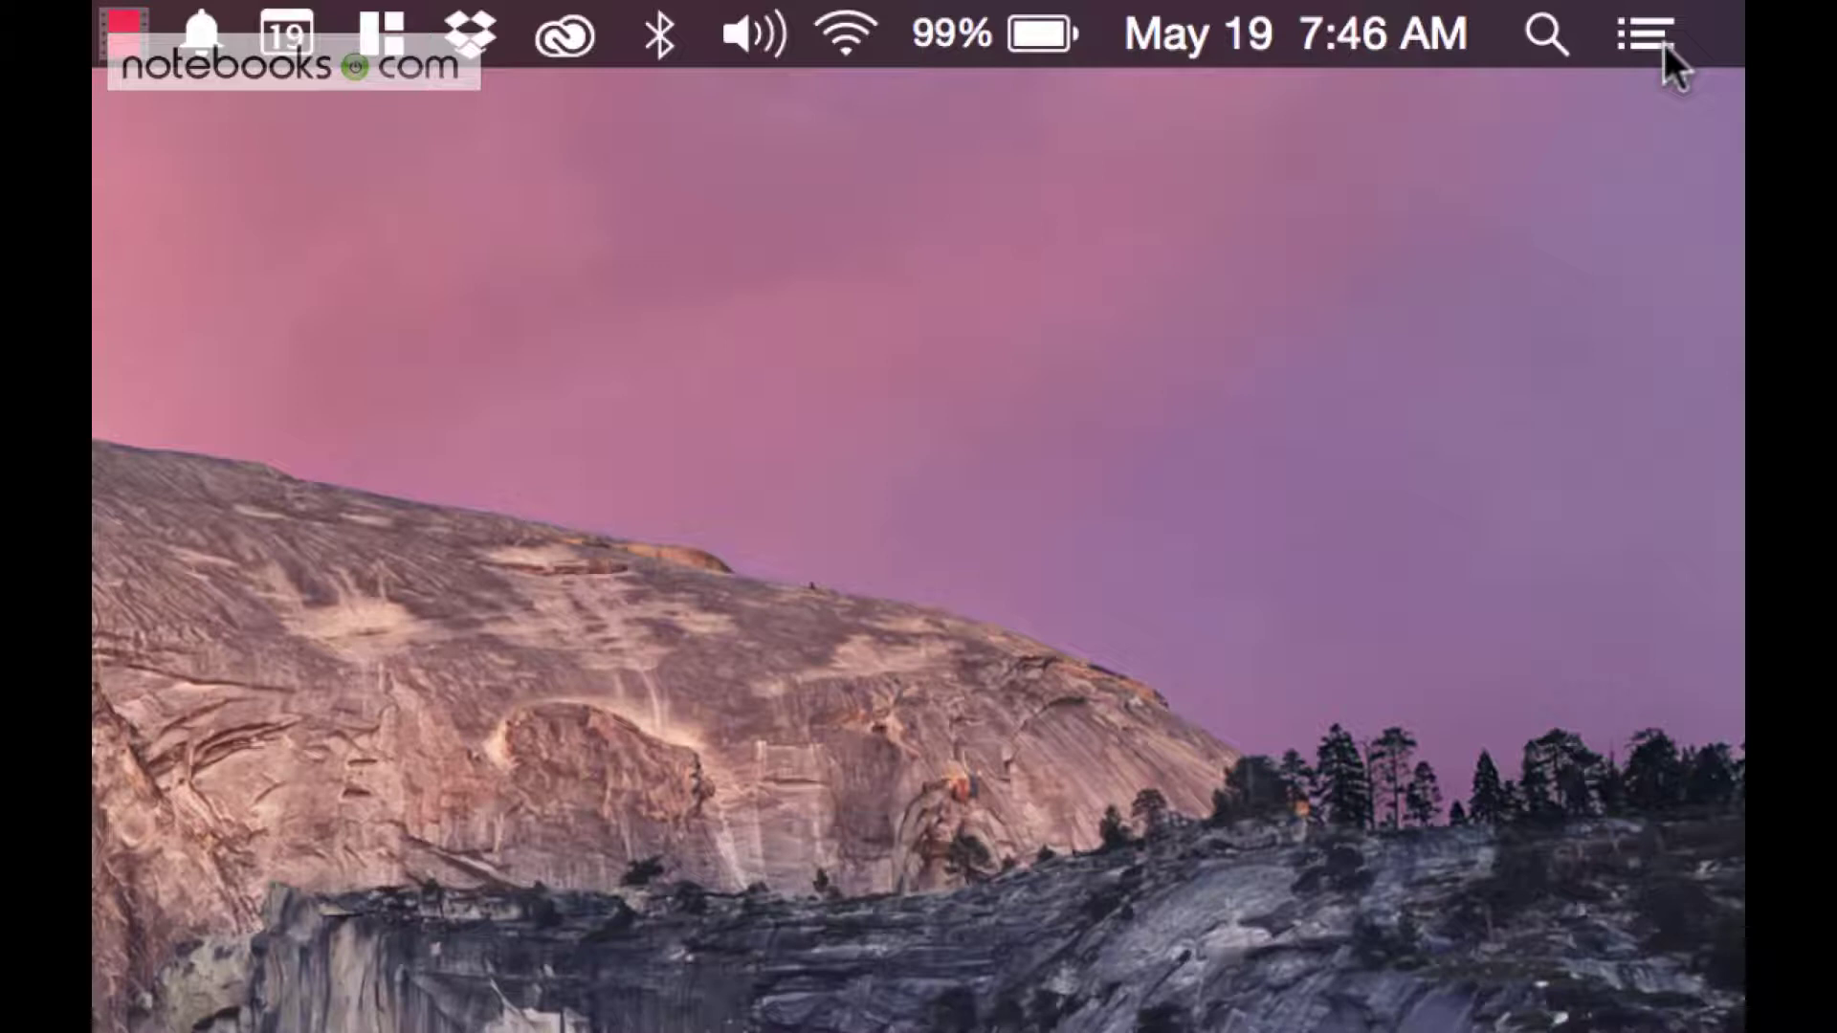
Open Notification Center, check the Notifications list, then return to the Today view
left_click(1715, 11)
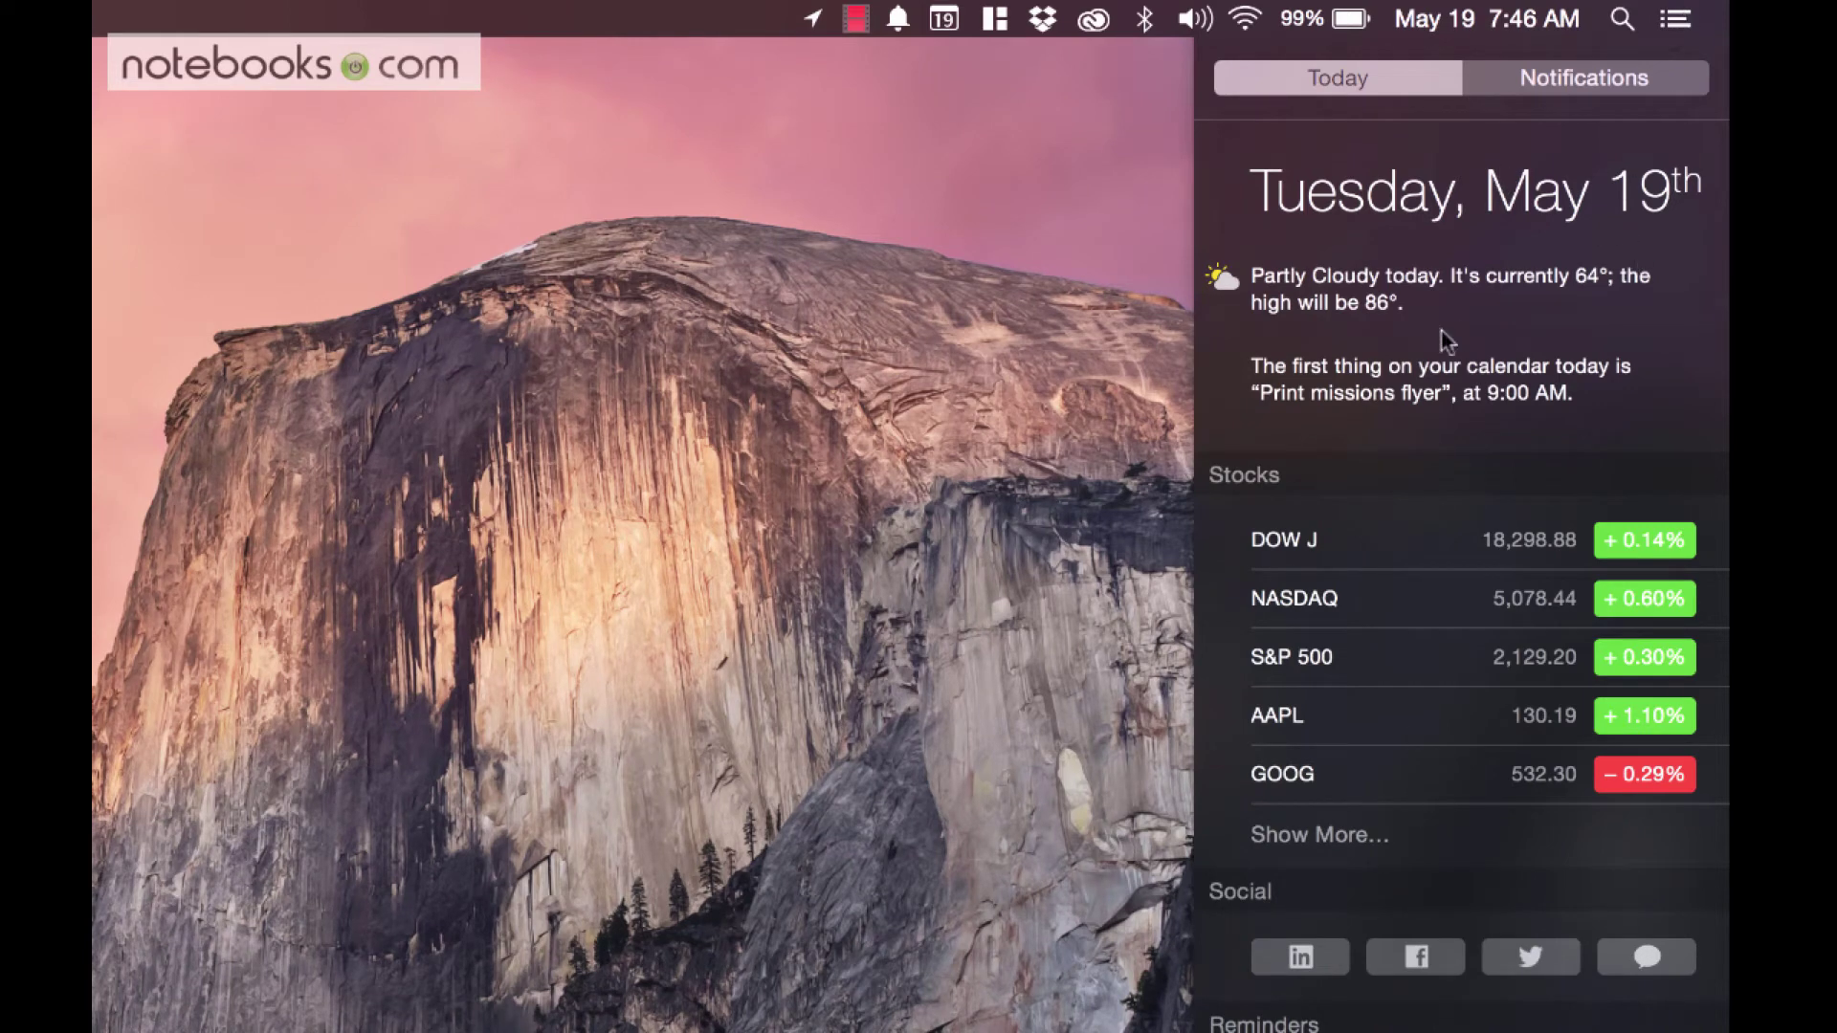
left_click(1588, 78)
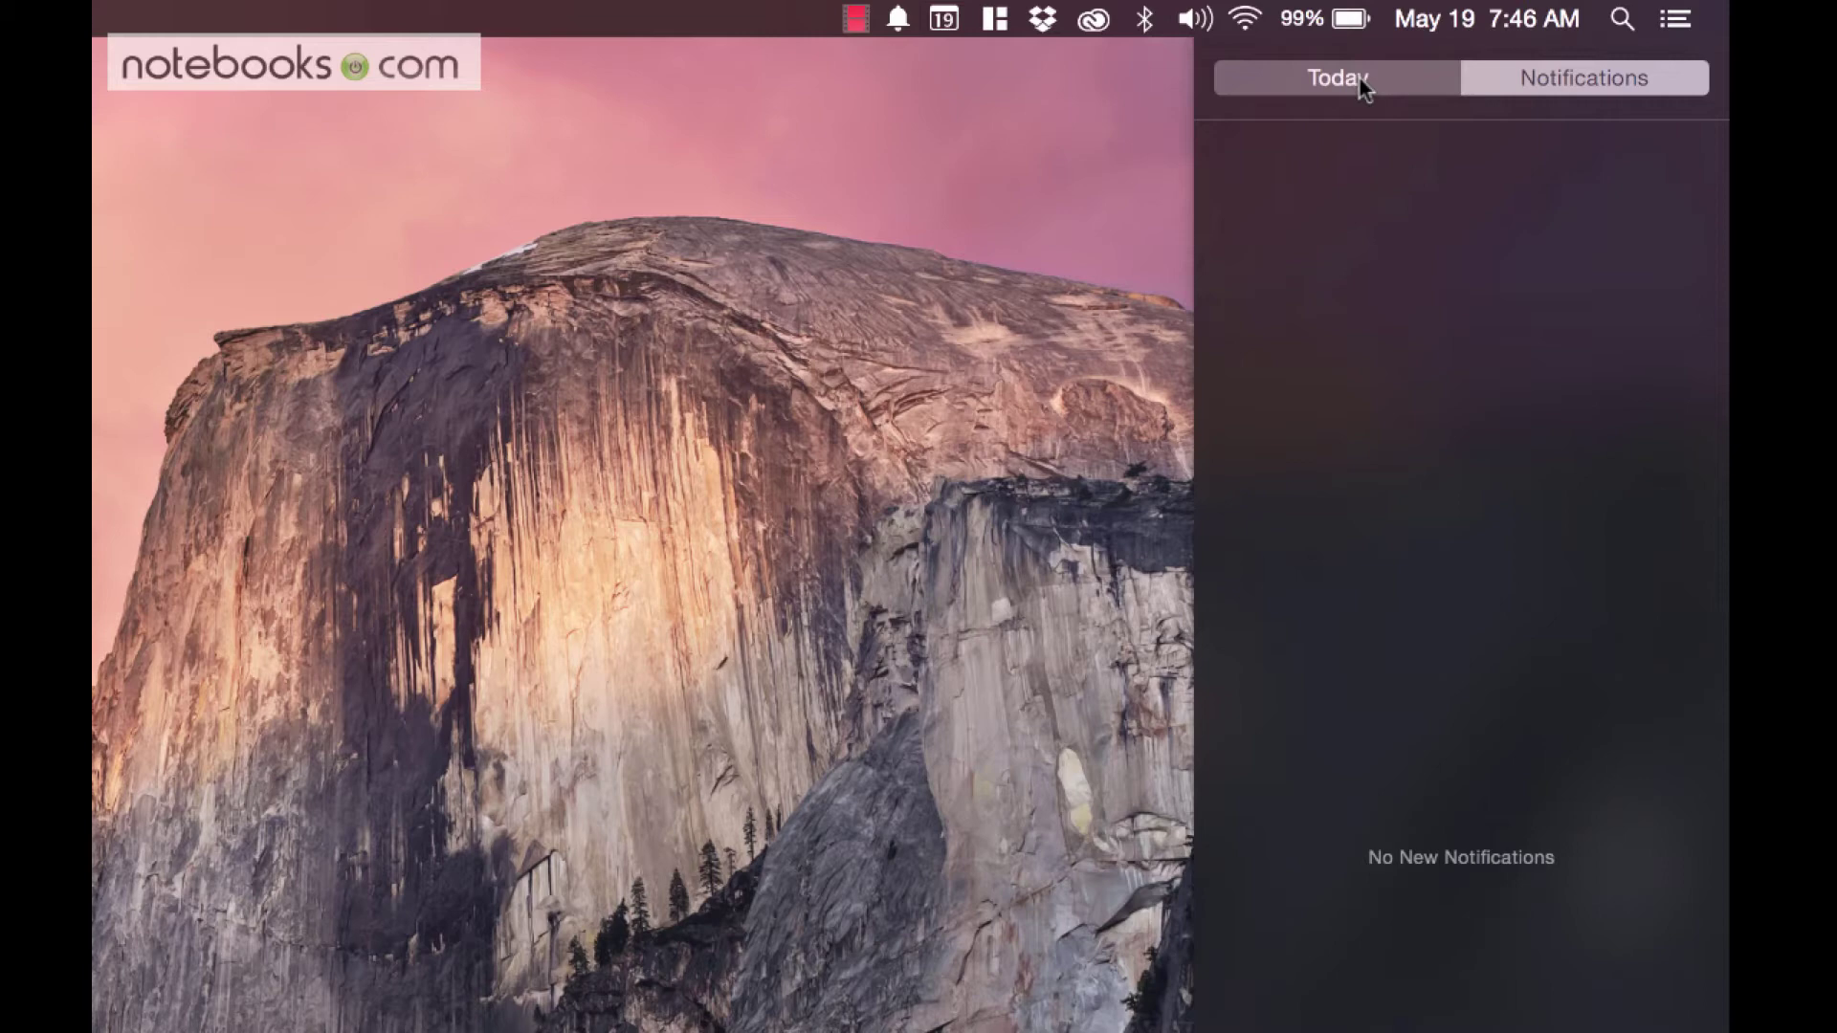
left_click(1336, 81)
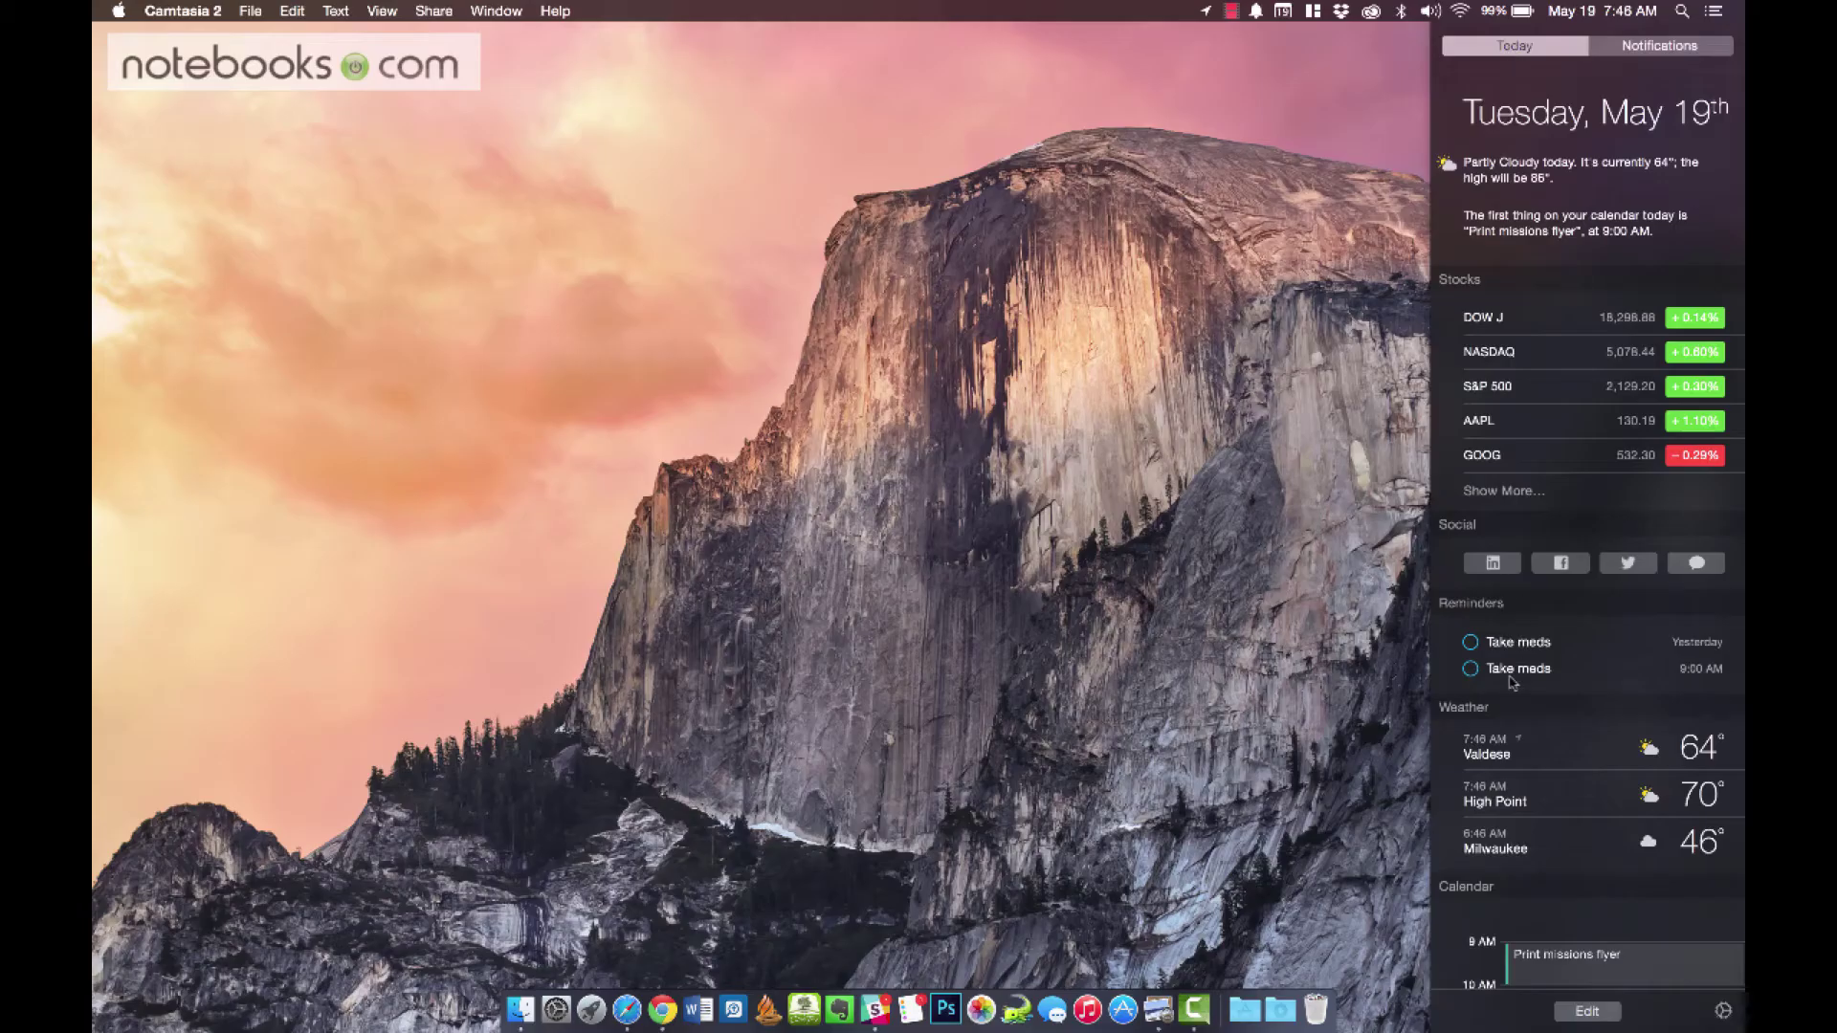
Add the Calculator widget to Today, compute 85 × 6 = 510 on it, and finish editing
left_click(1587, 1012)
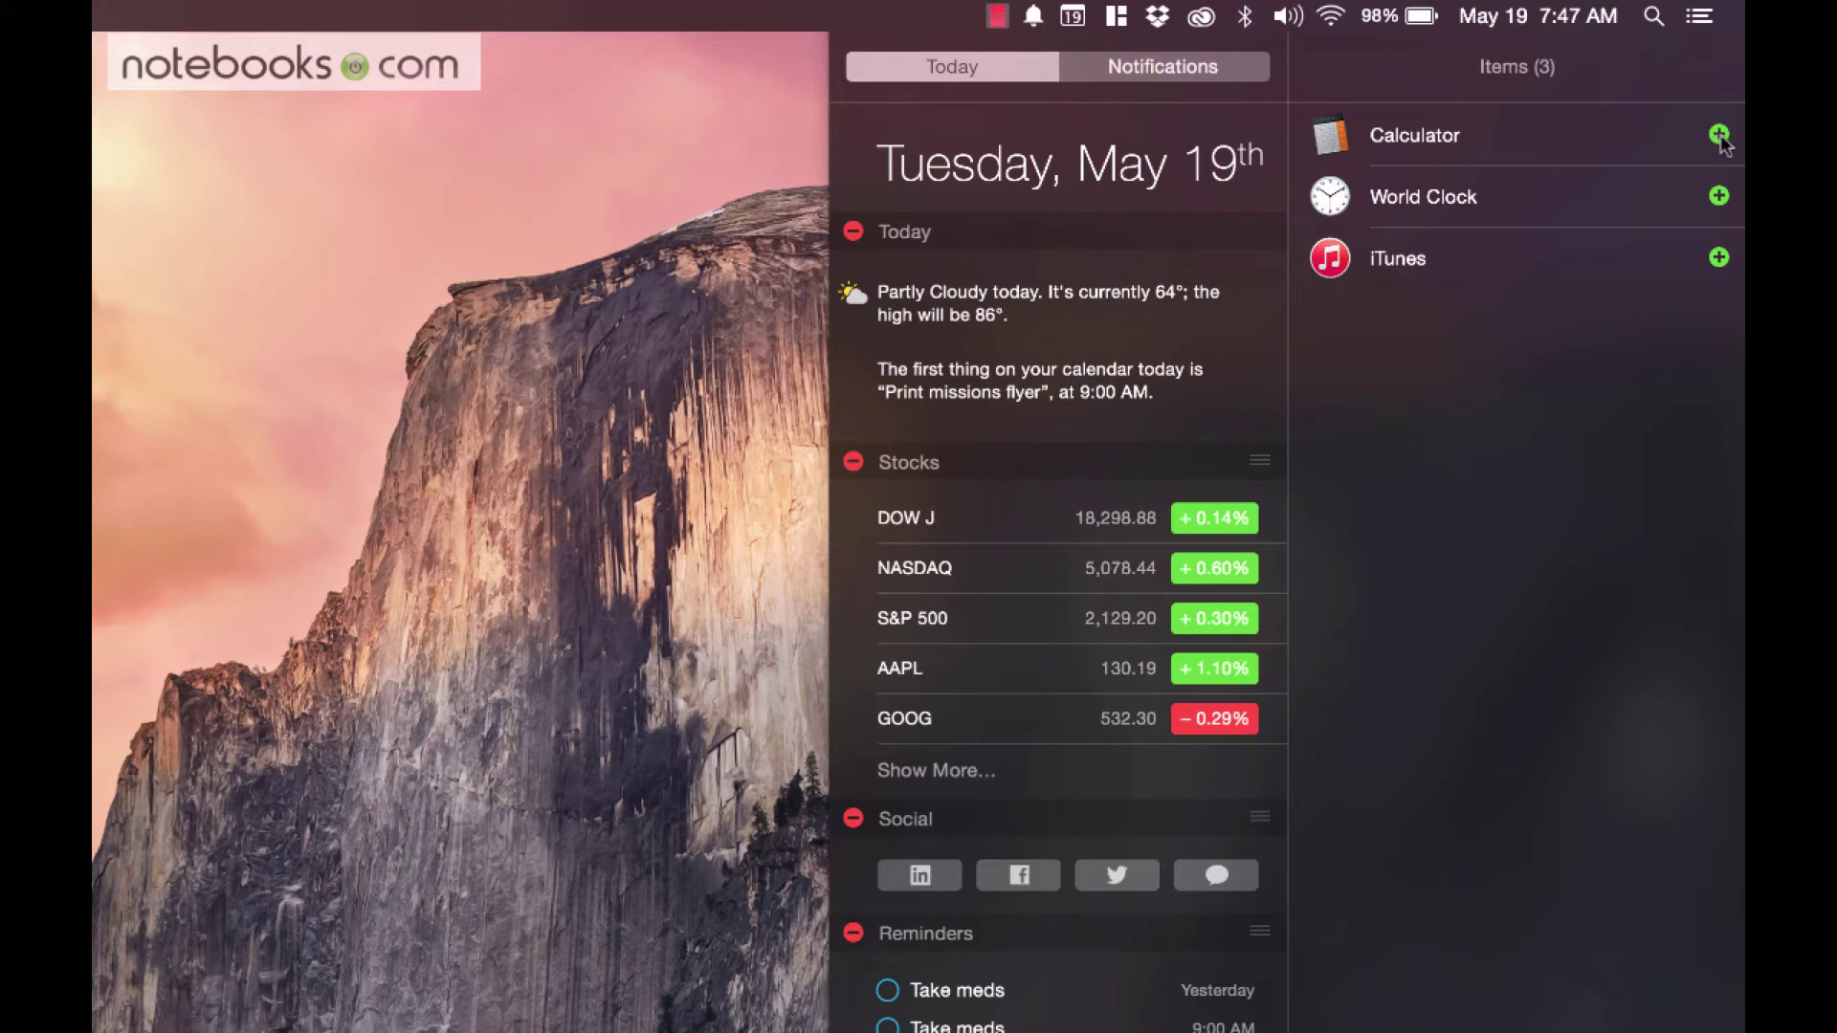
left_click(1719, 135)
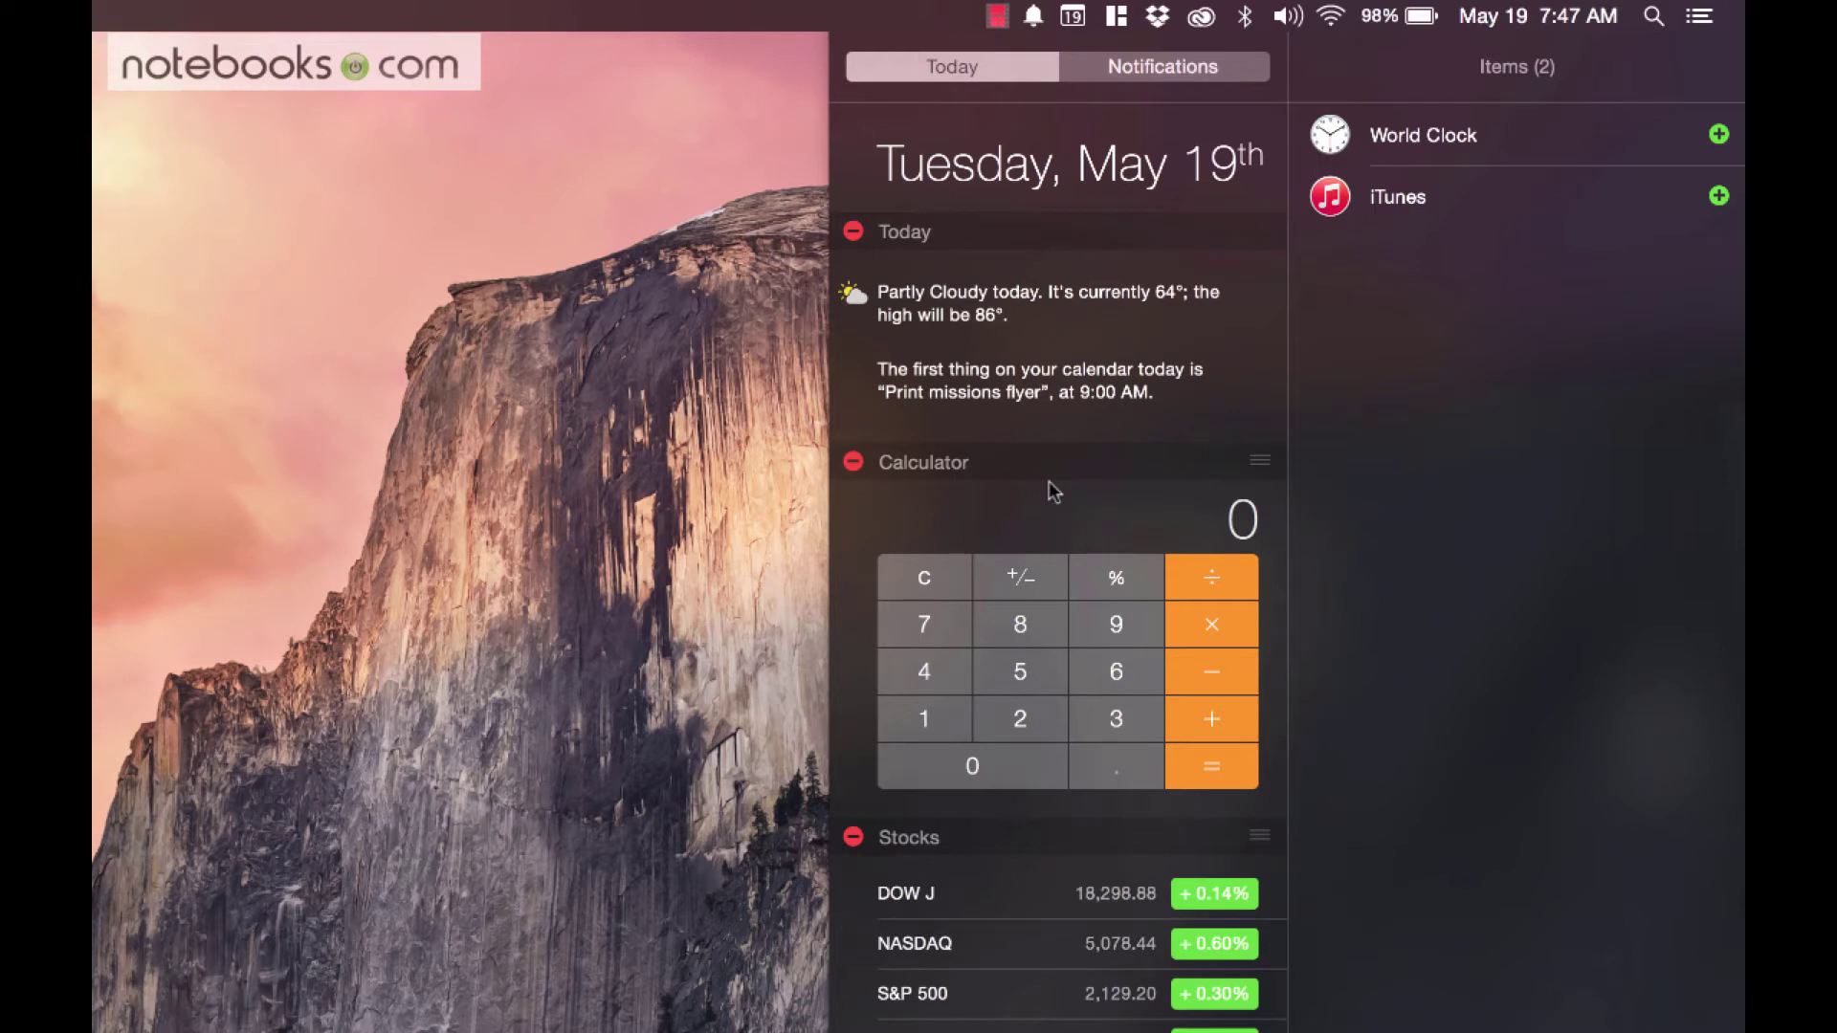
left_click(1009, 628)
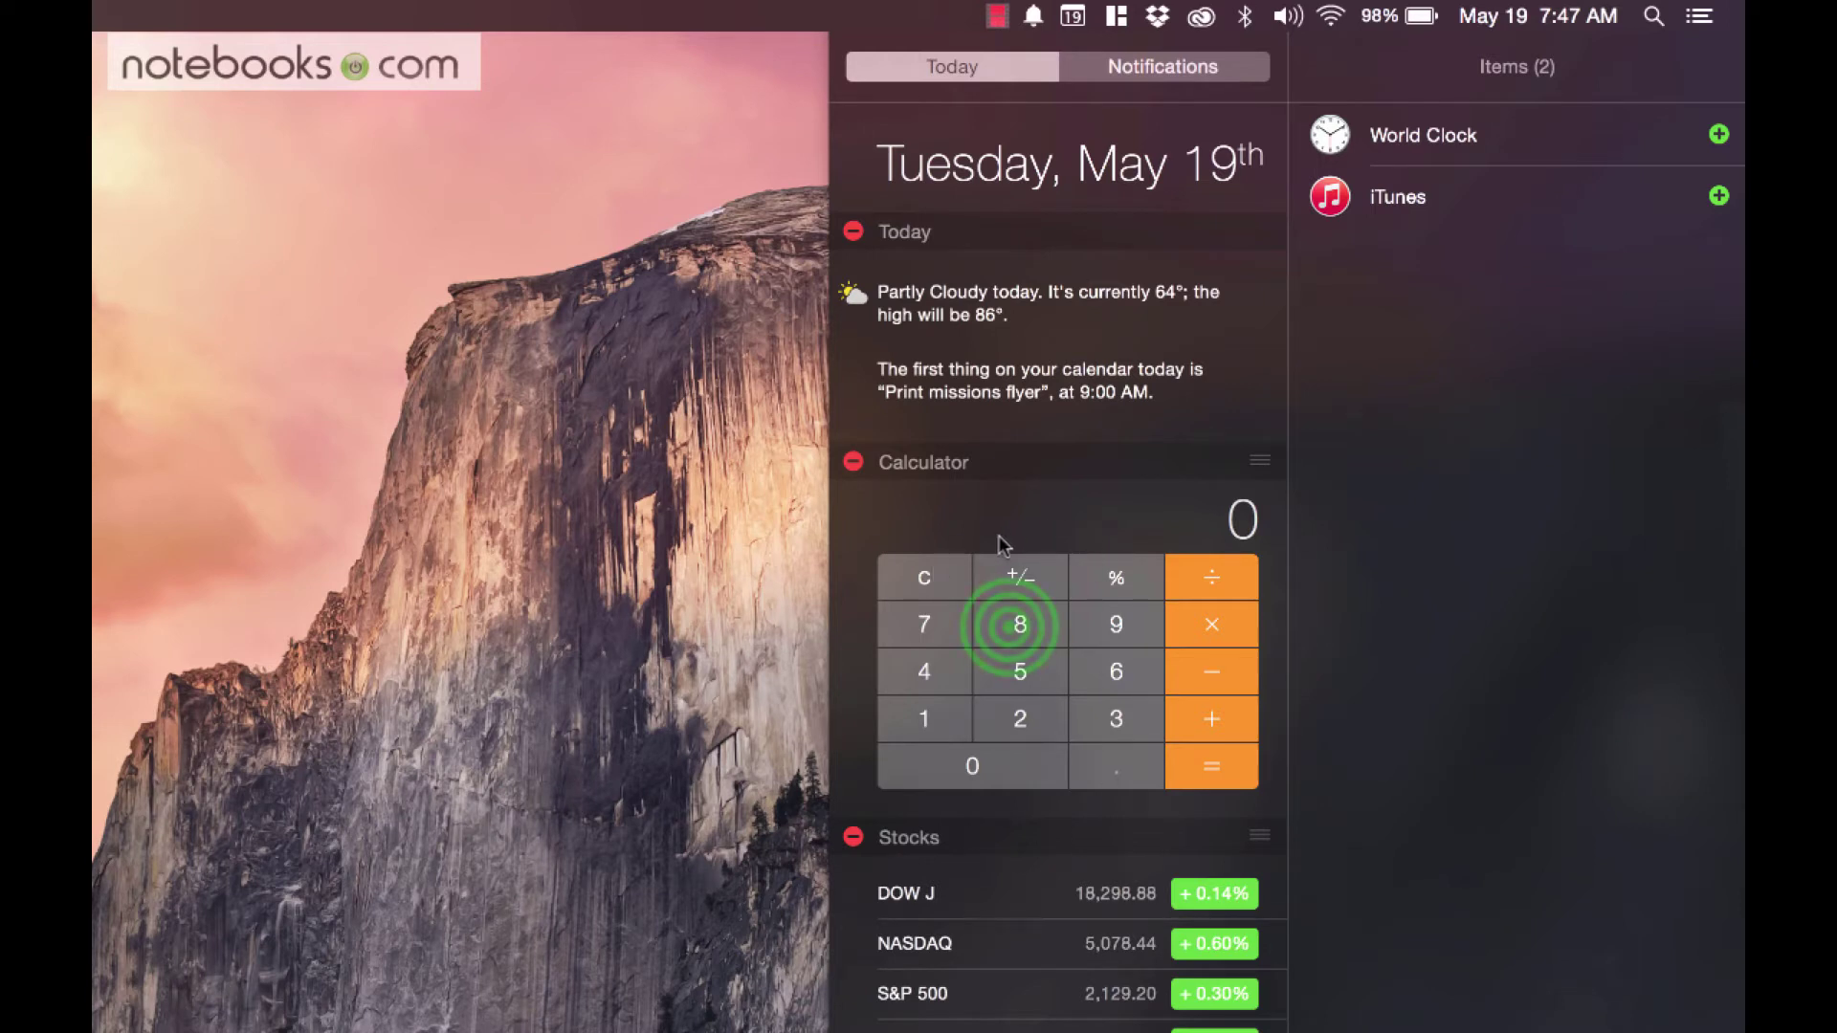
left_click(1016, 662)
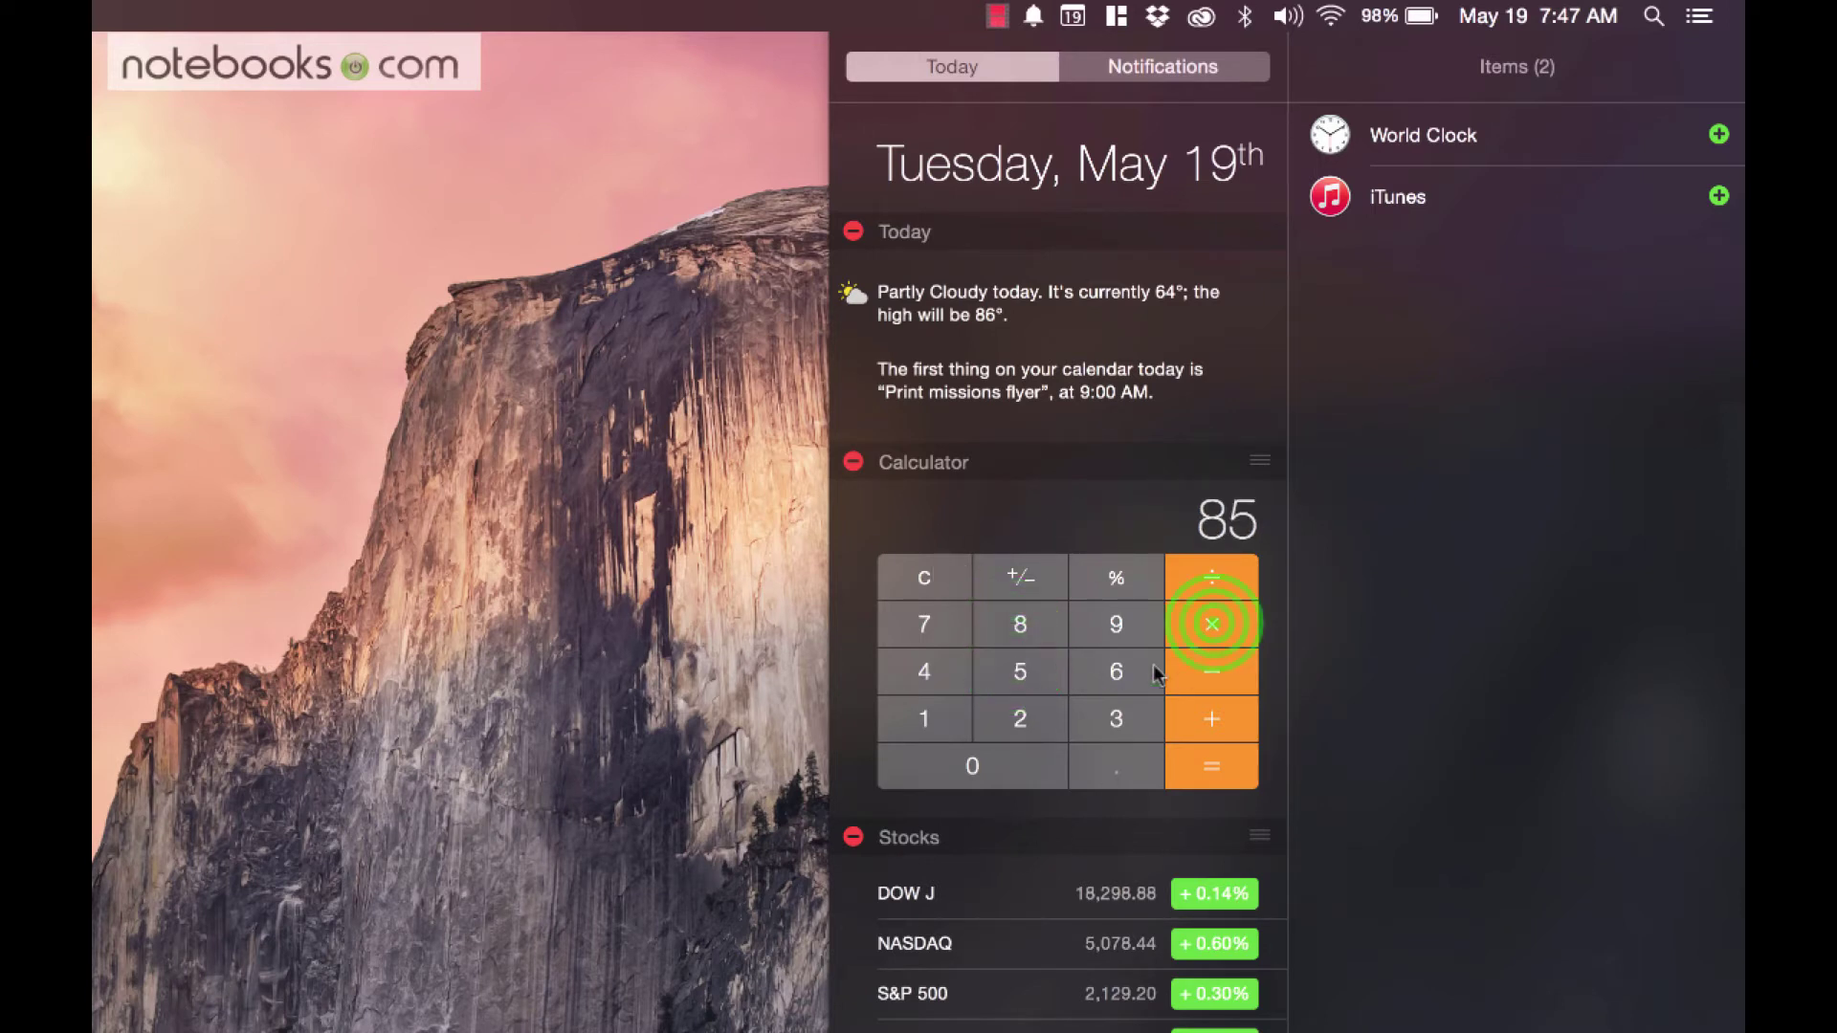
left_click(1215, 623)
left_click(1102, 667)
left_click(1193, 758)
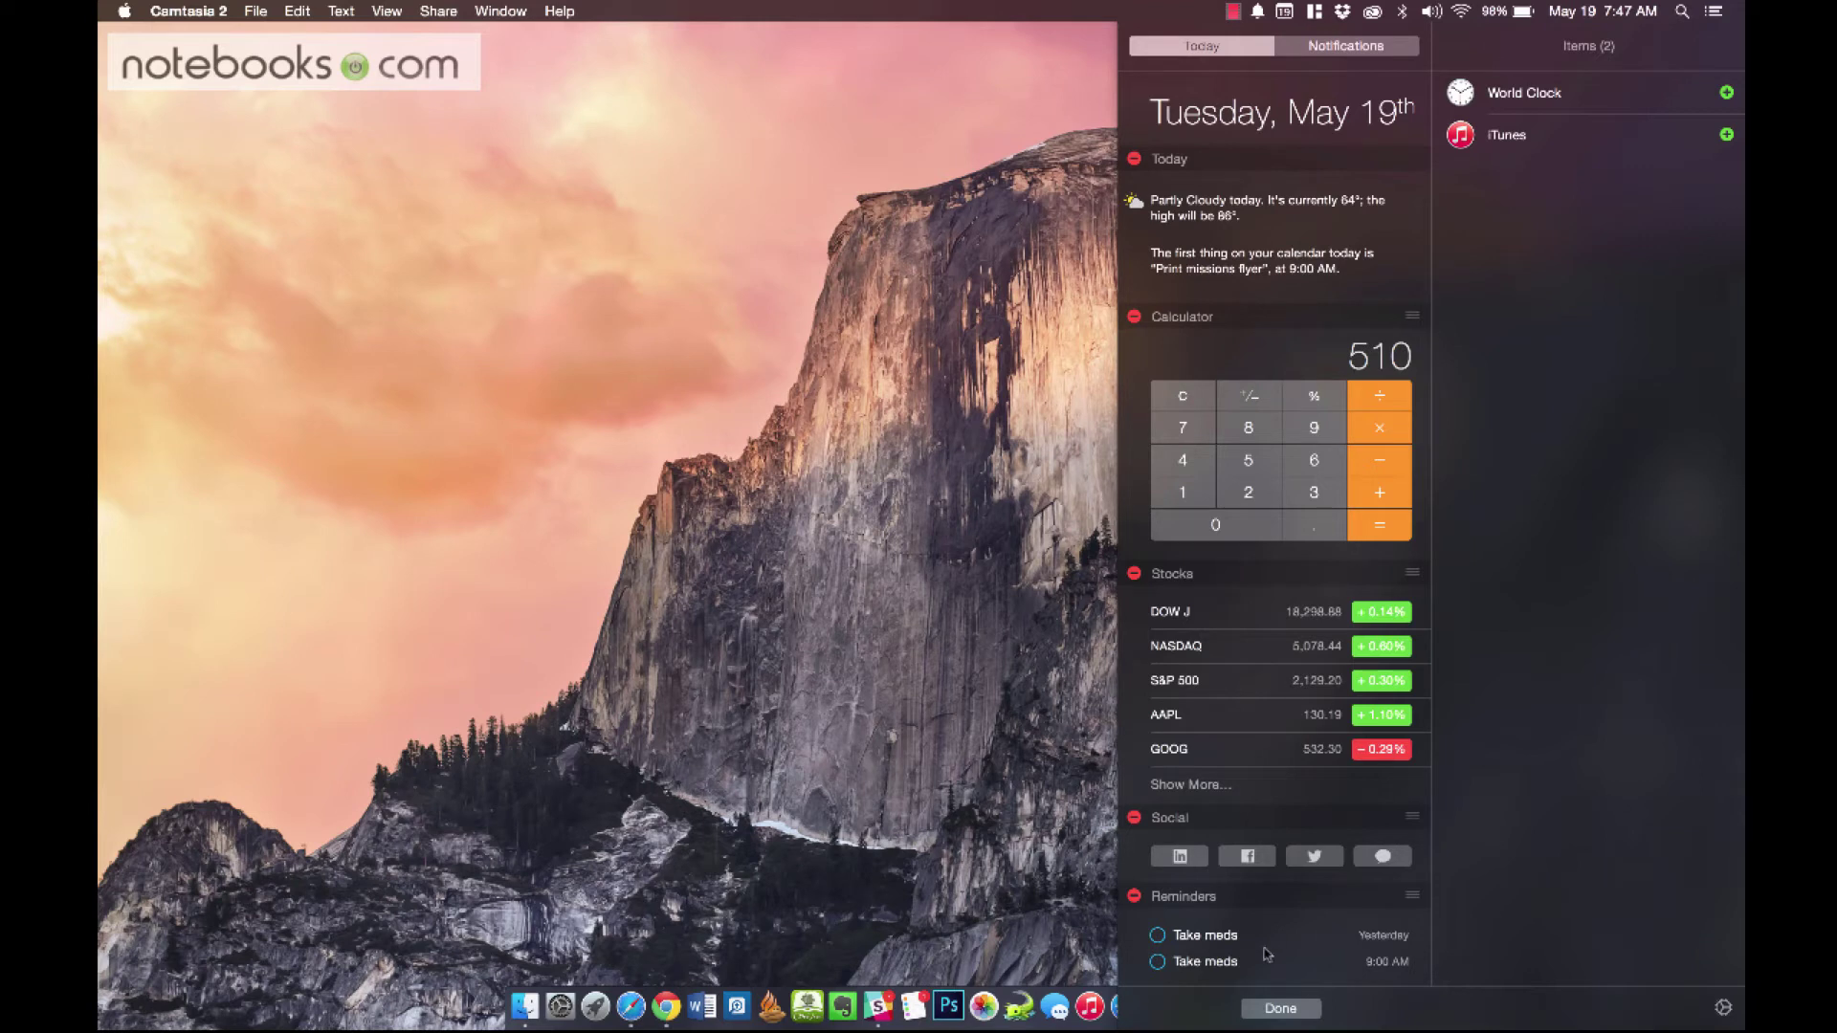
left_click(1282, 1009)
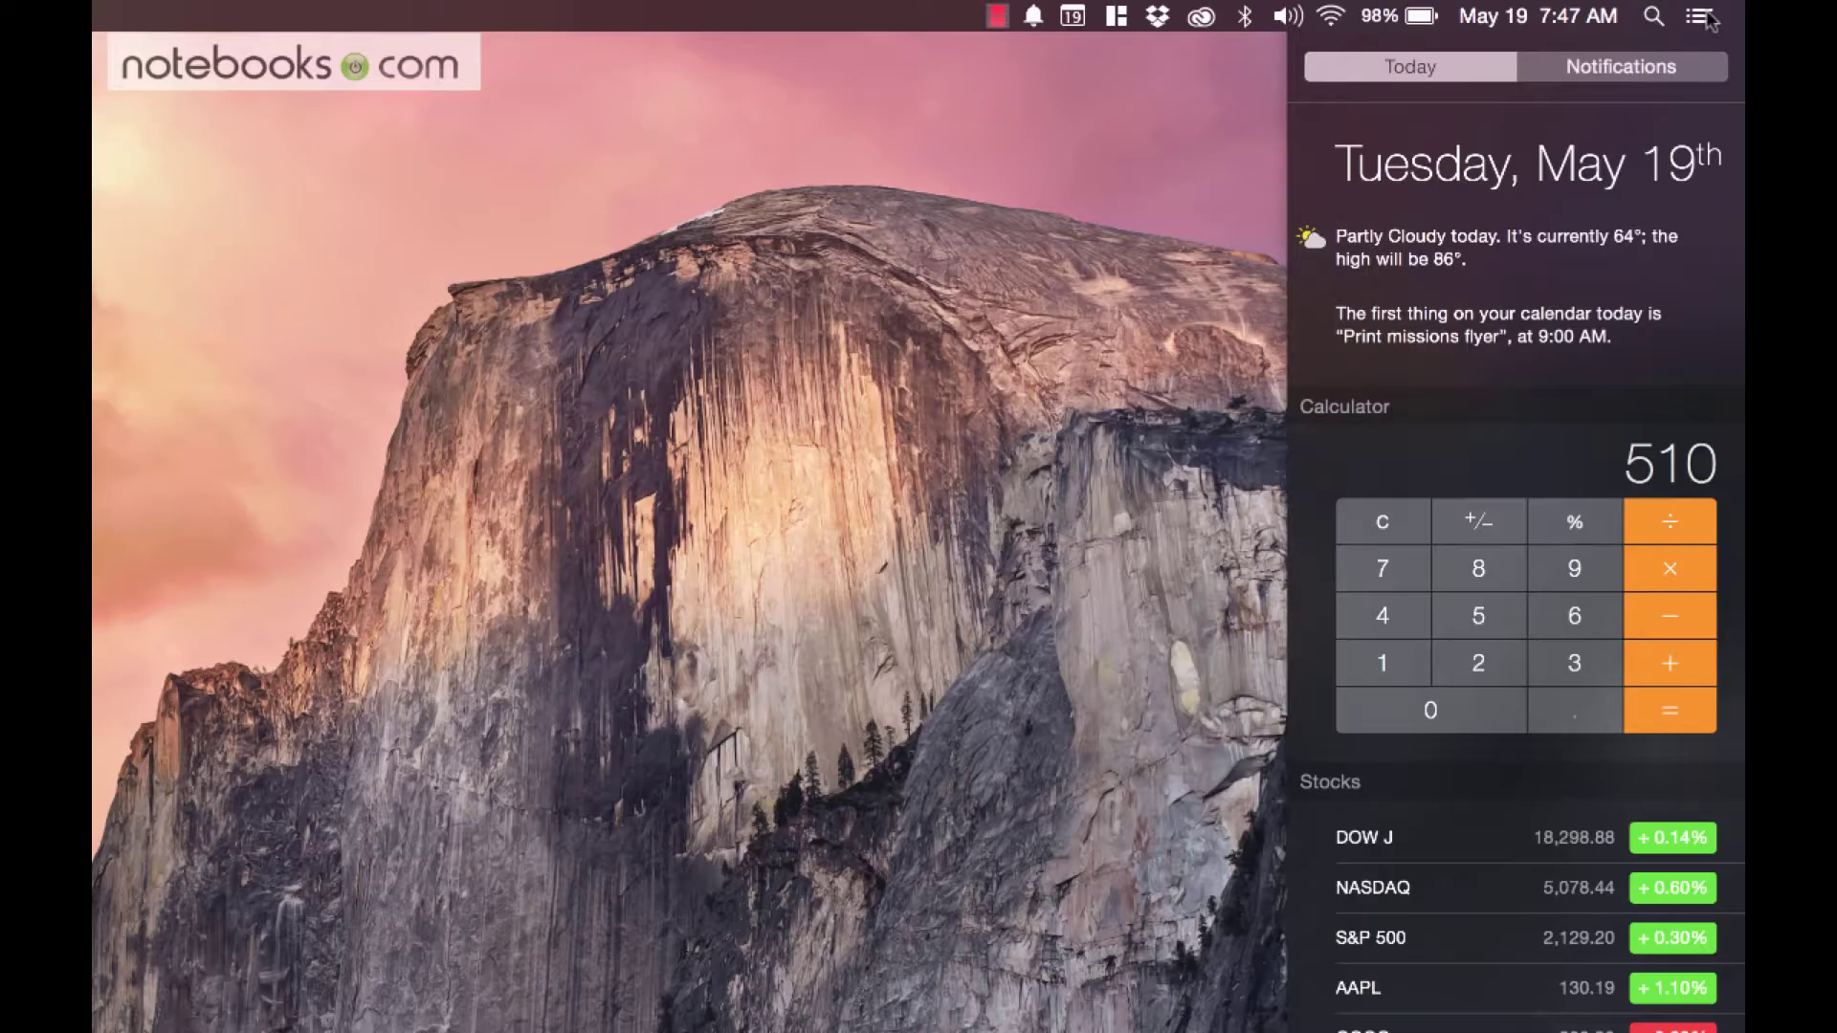
Reopen Notification Center and enter 945 = on the Calculator to get 5,670
left_click(1717, 14)
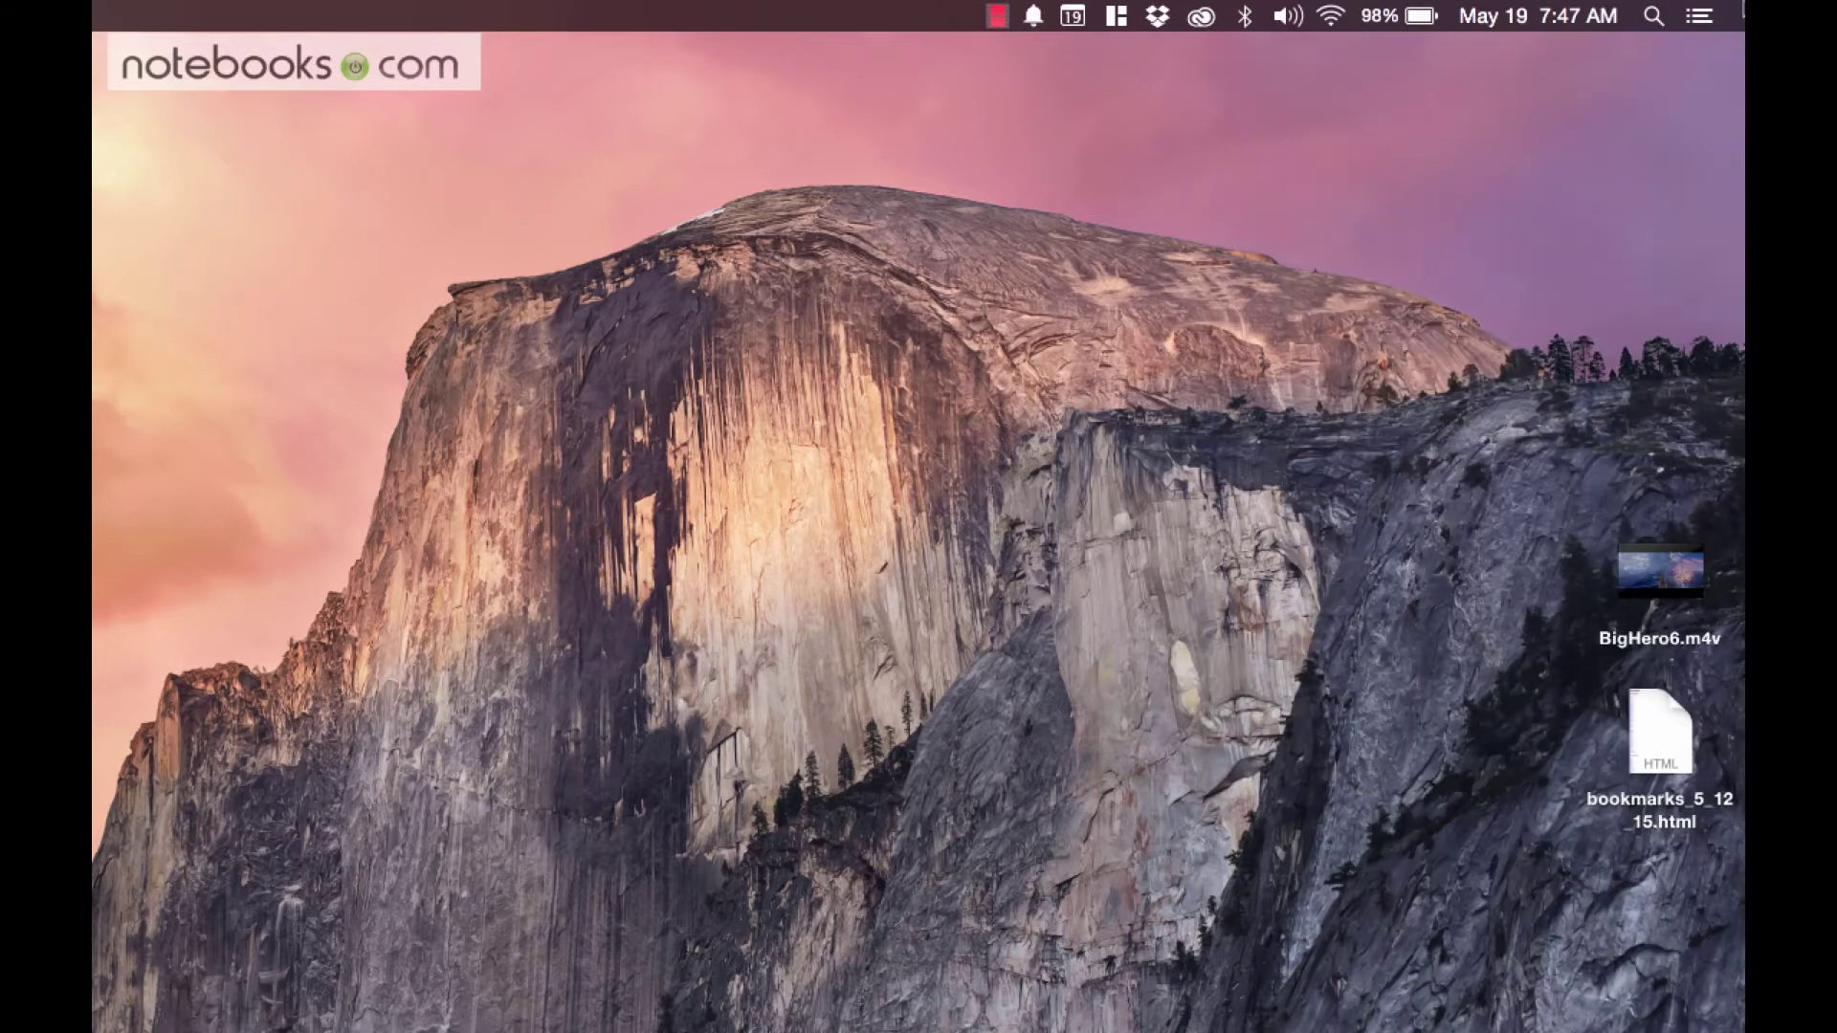
left_click(1697, 15)
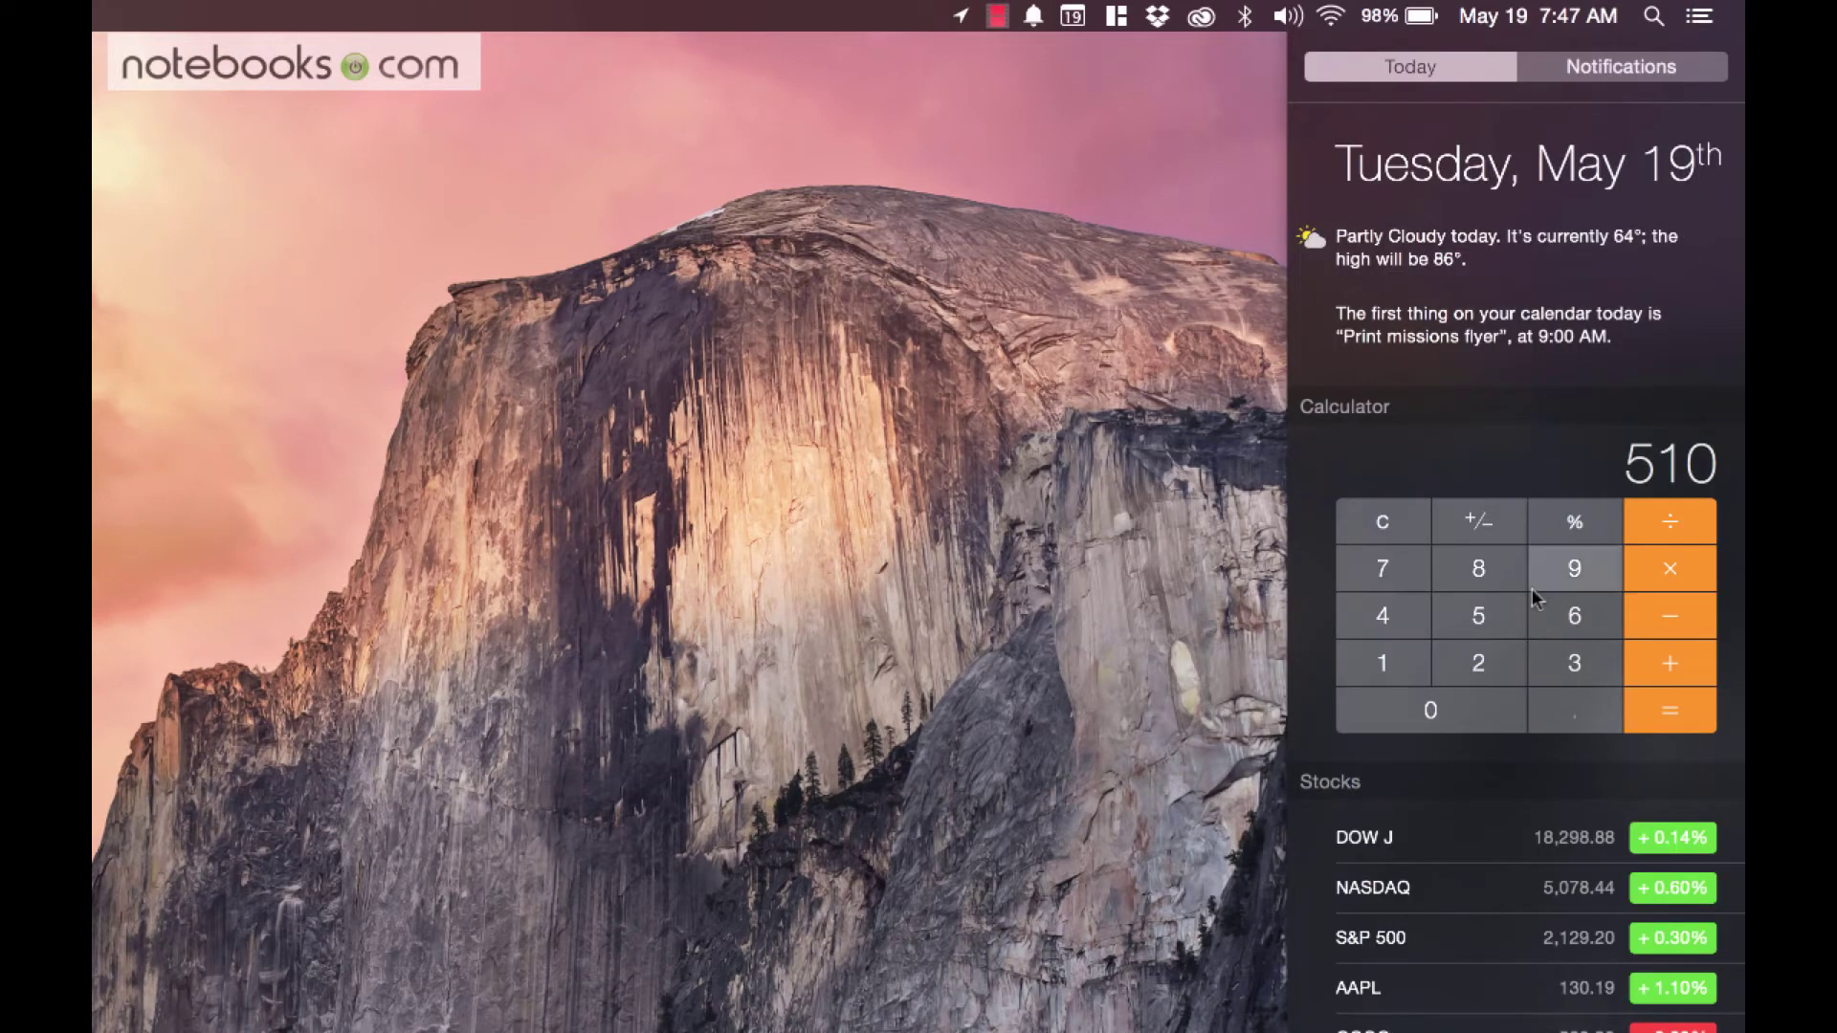
left_click(1535, 582)
left_click(1421, 620)
left_click(1451, 620)
left_click(1674, 712)
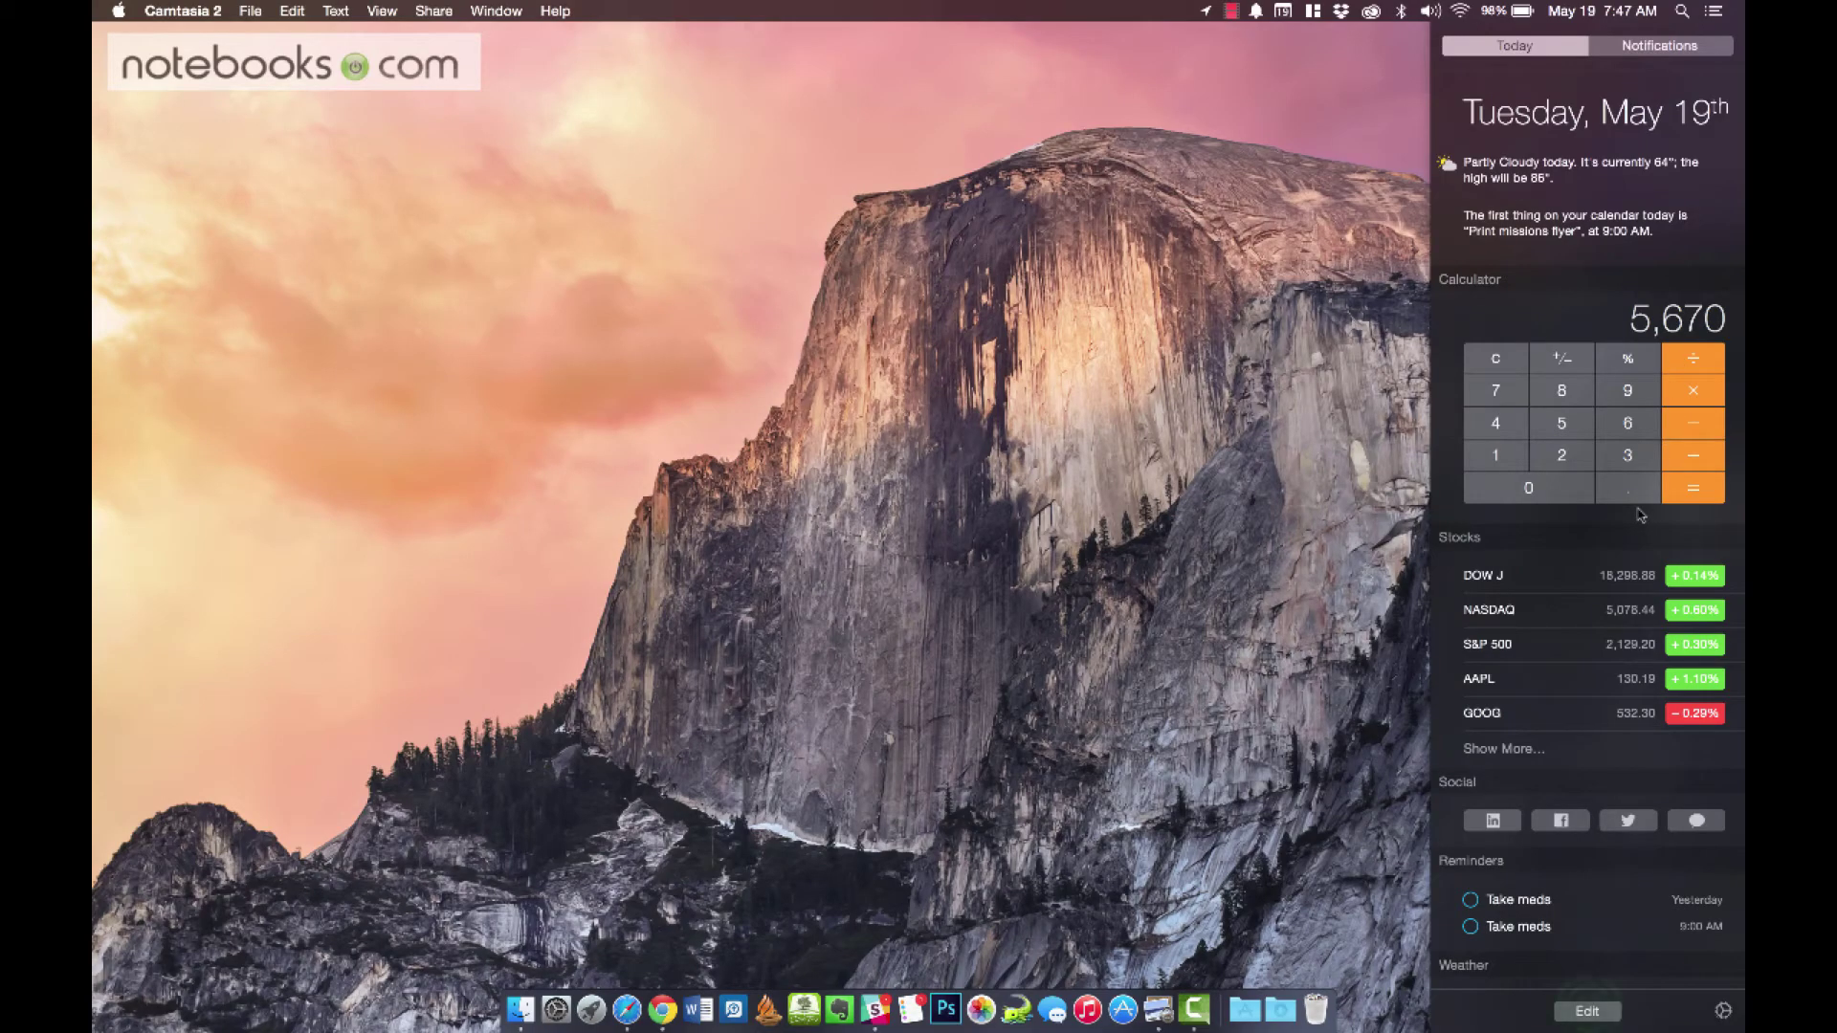
Remove the Stocks widget from the Today view and finish editing
left_click(1587, 1011)
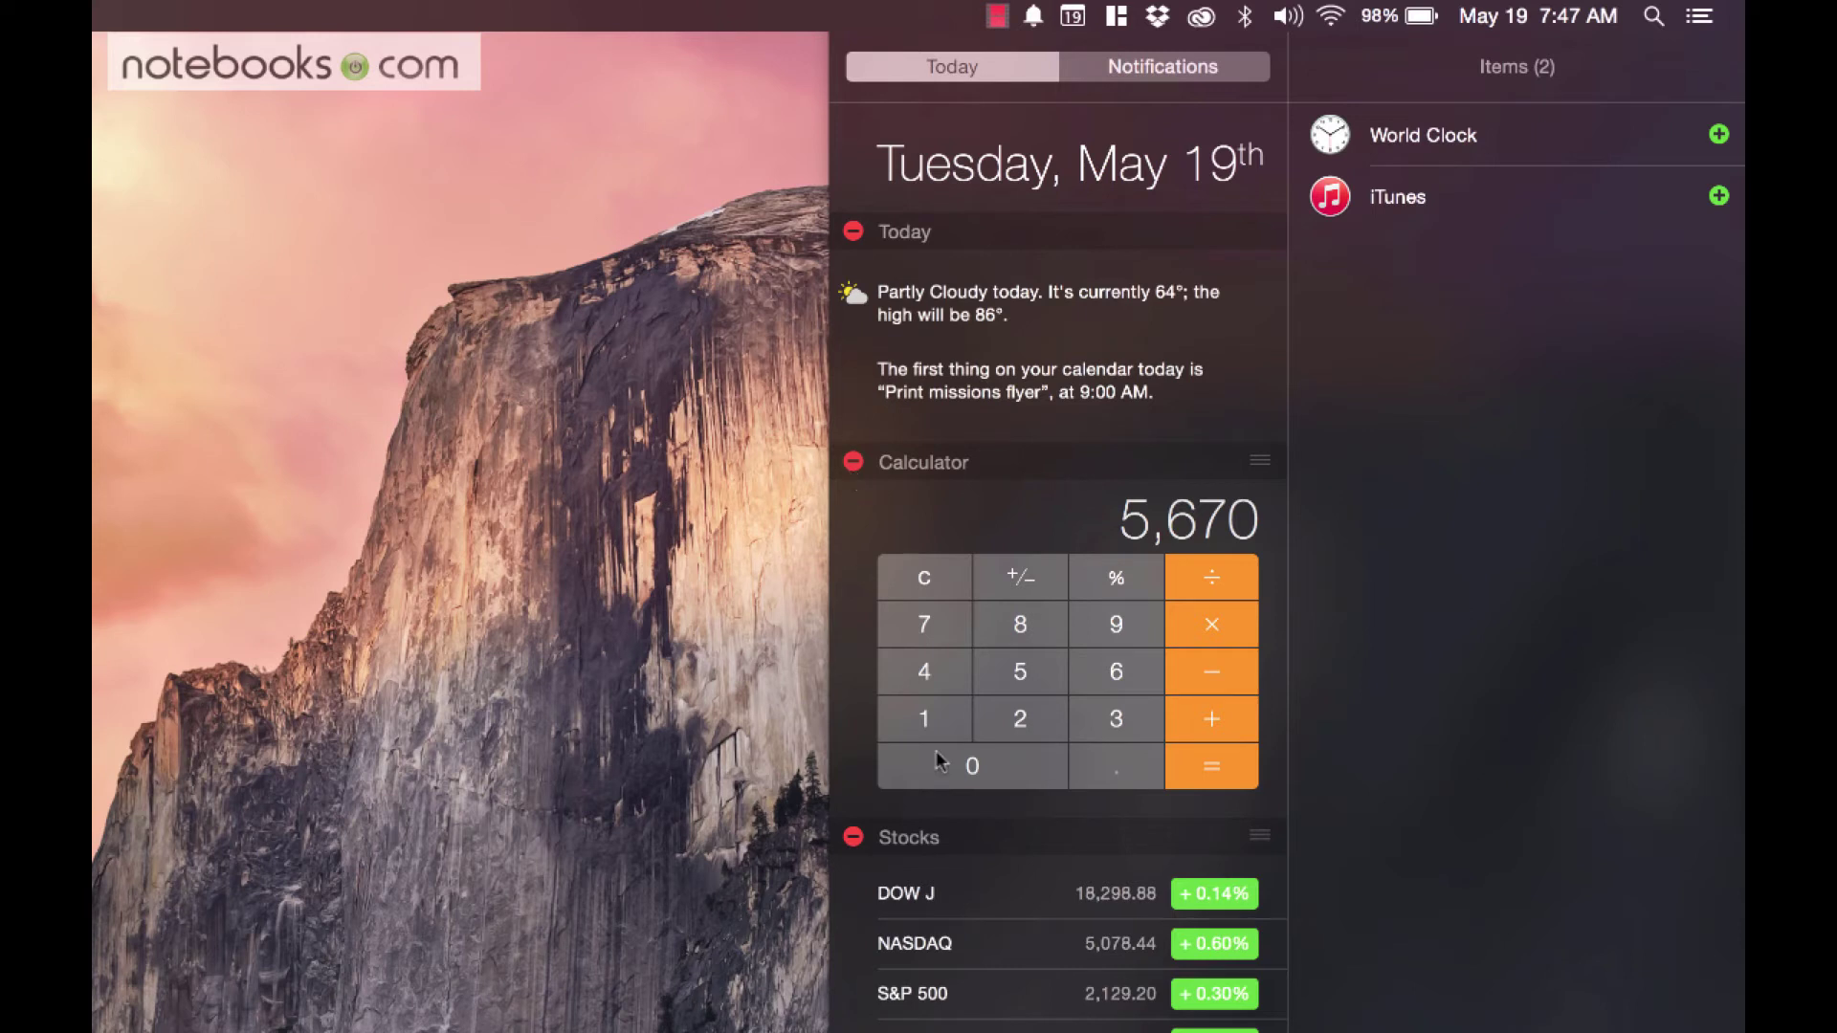
left_click(853, 838)
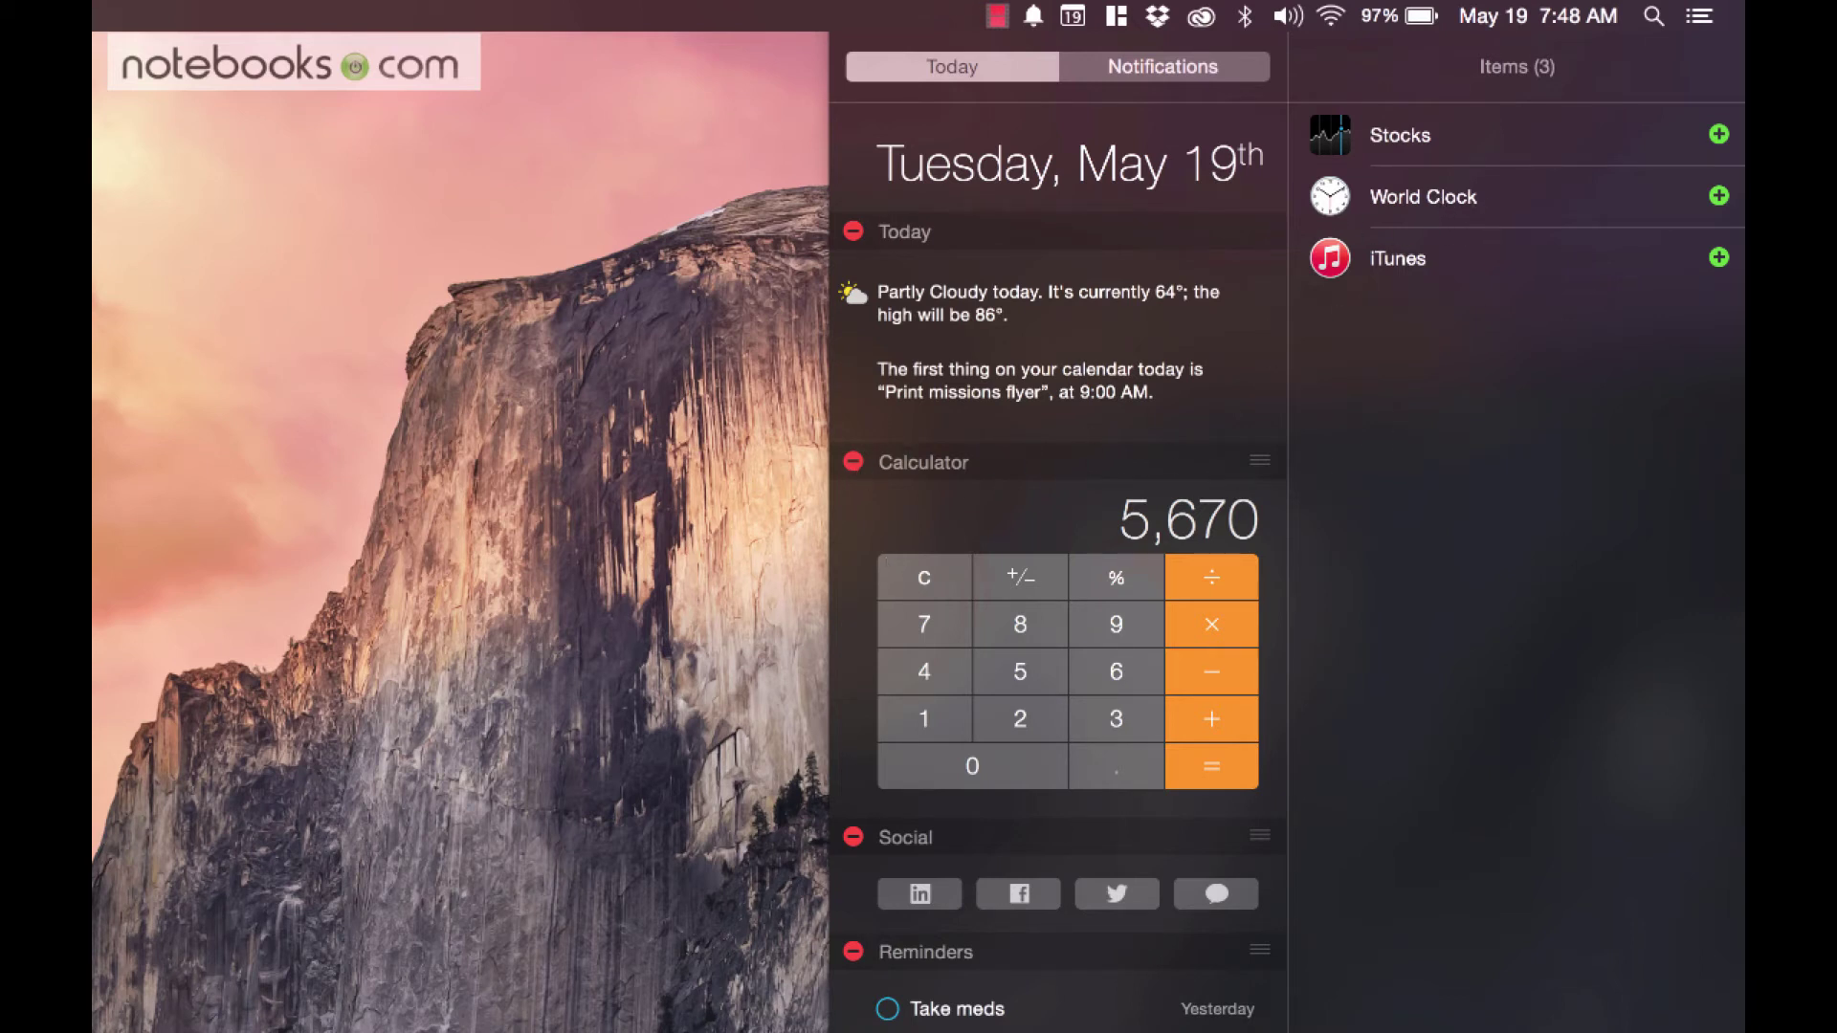
left_click(1280, 1012)
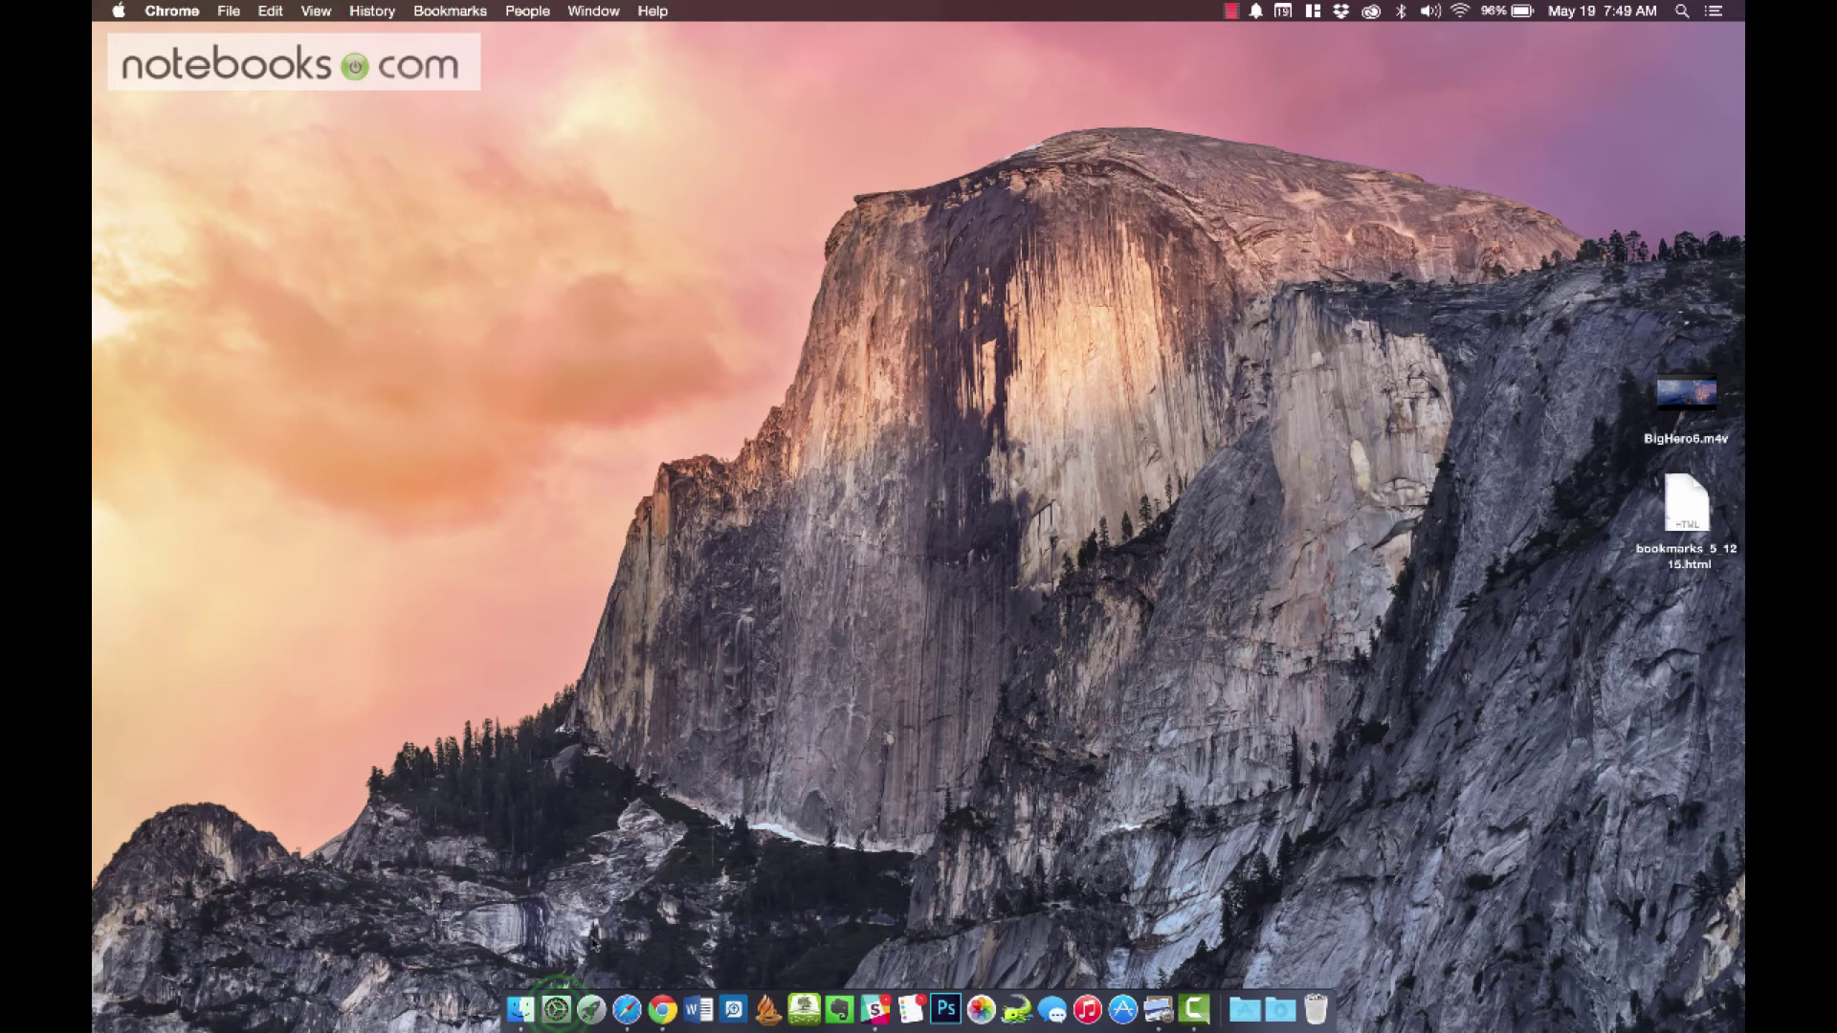
Go to Keyboard > Shortcuts > Mission Control in System Preferences and tick Show Notification Center
left_click(558, 1007)
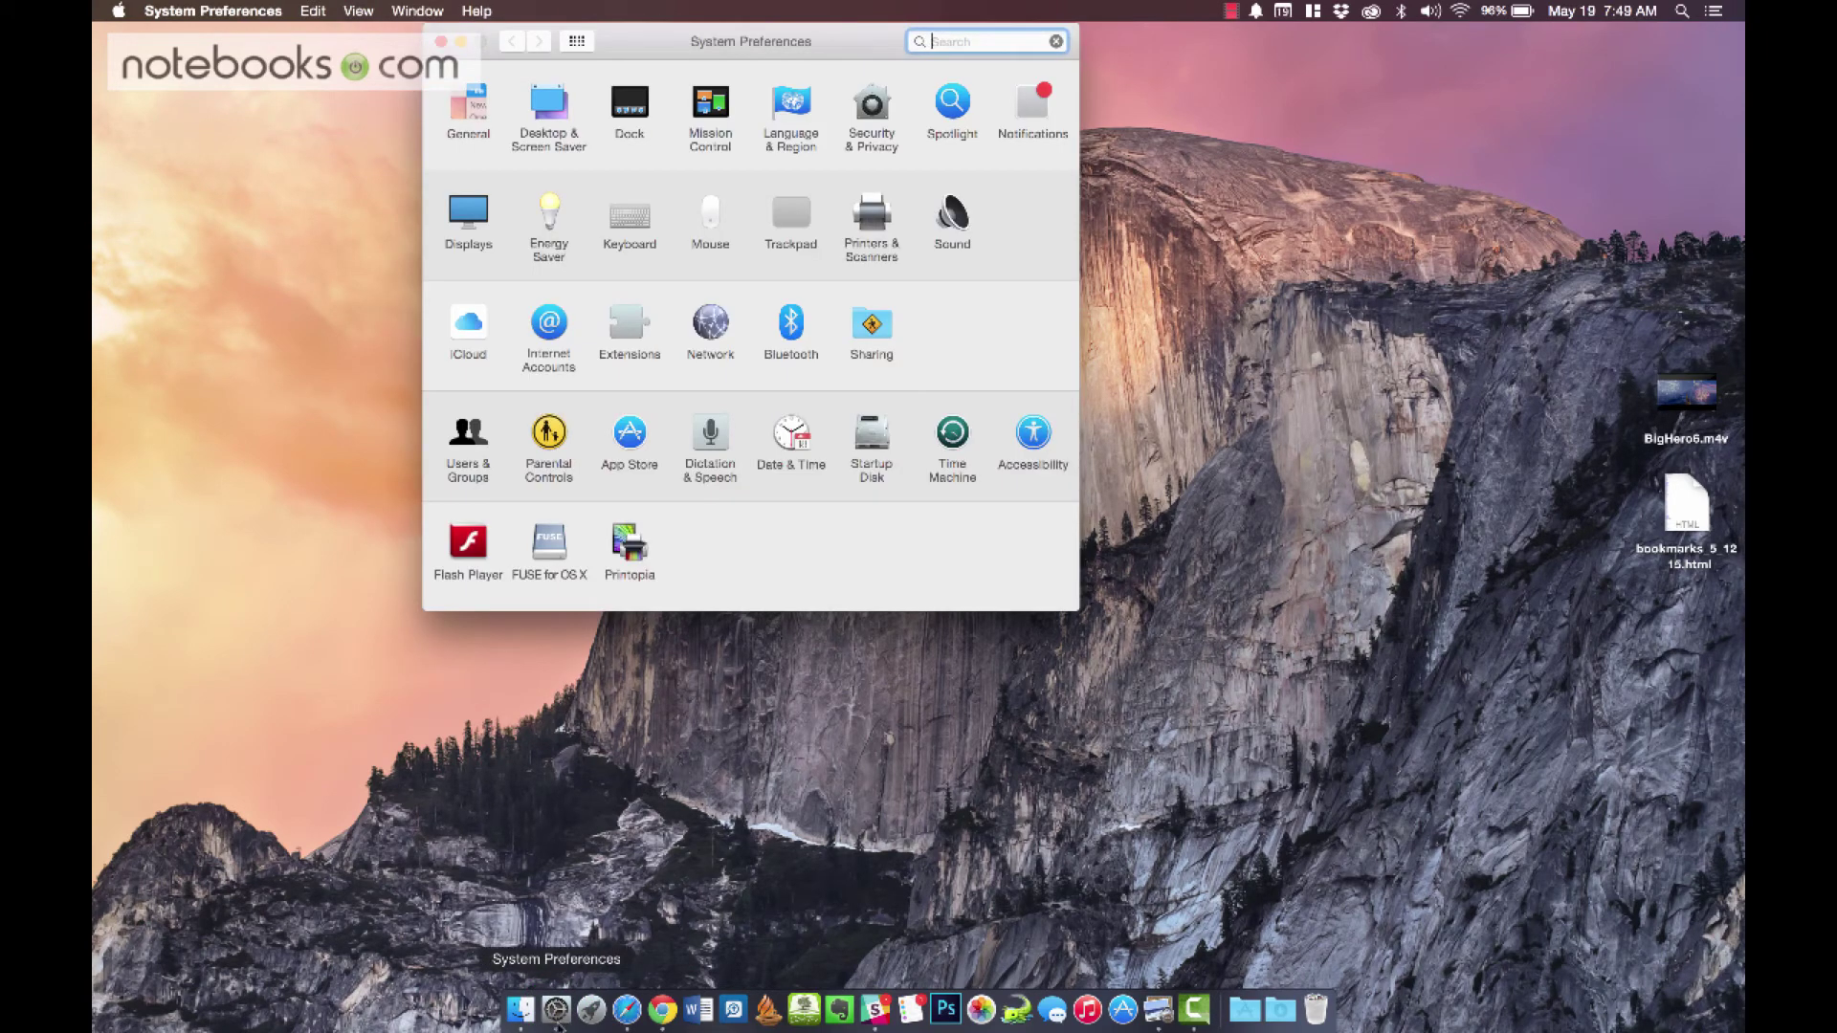
left_click(118, 10)
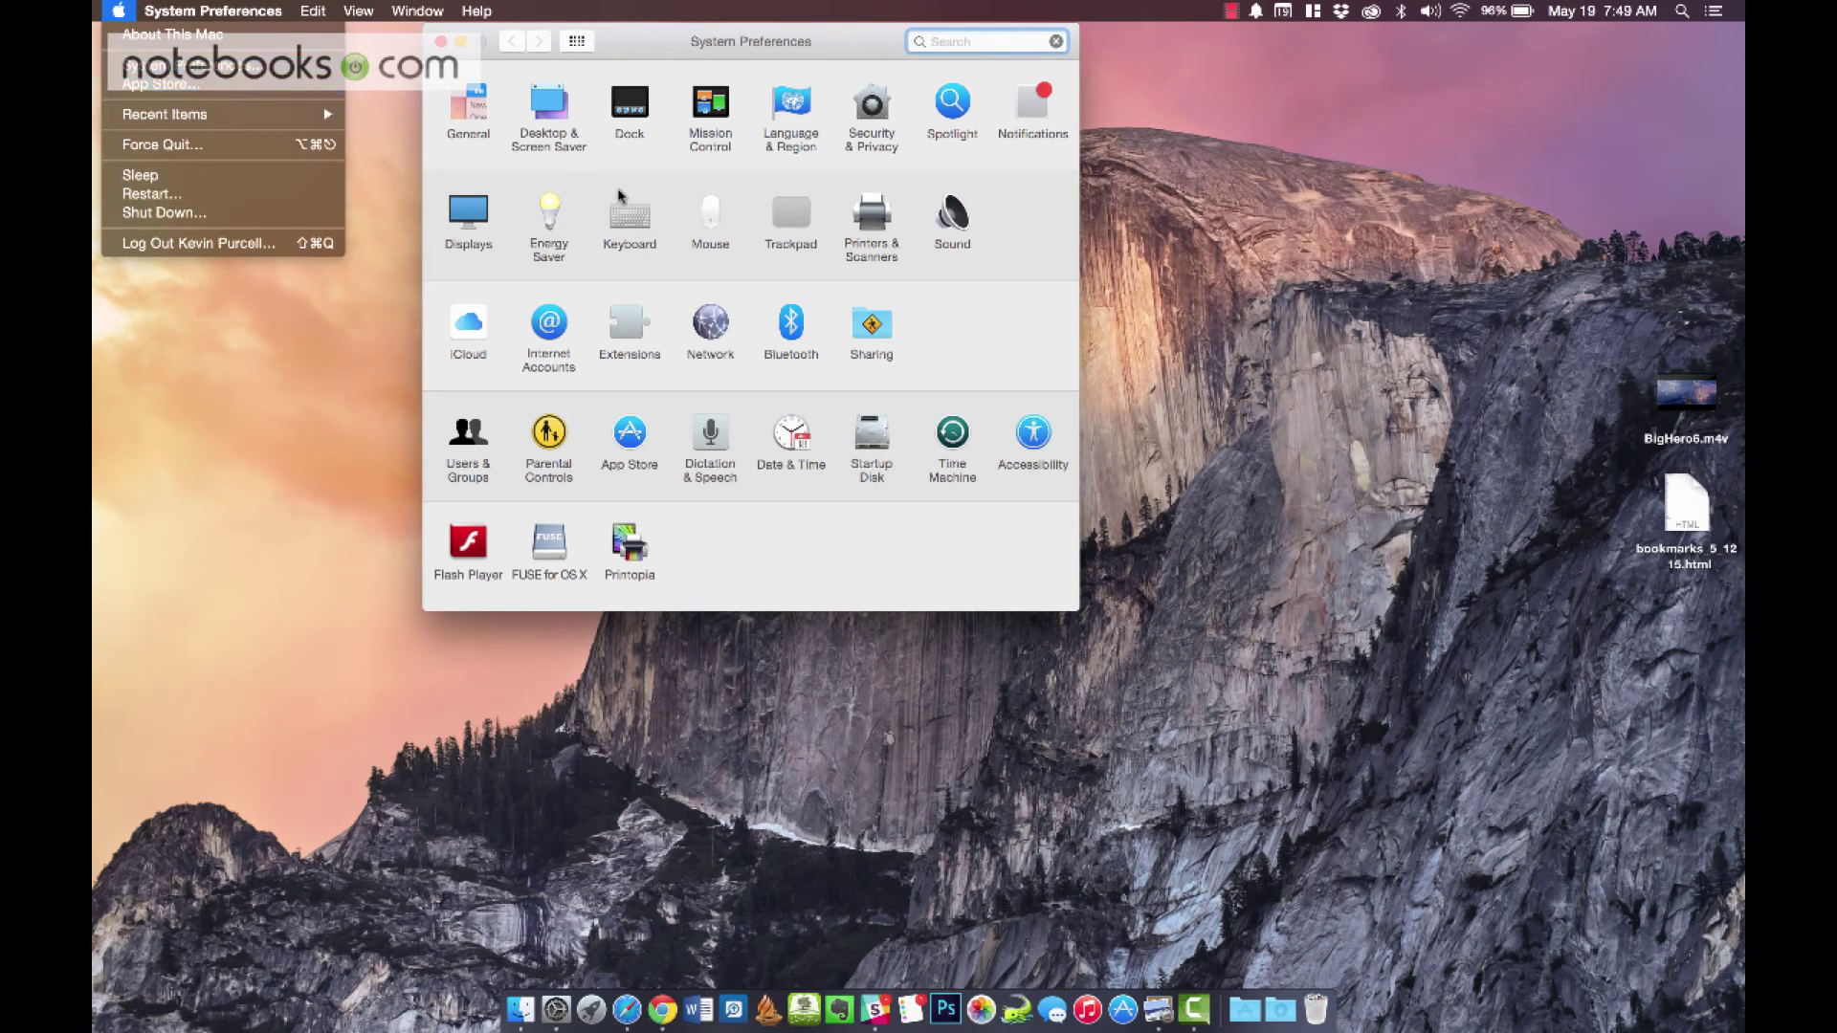
left_click(632, 220)
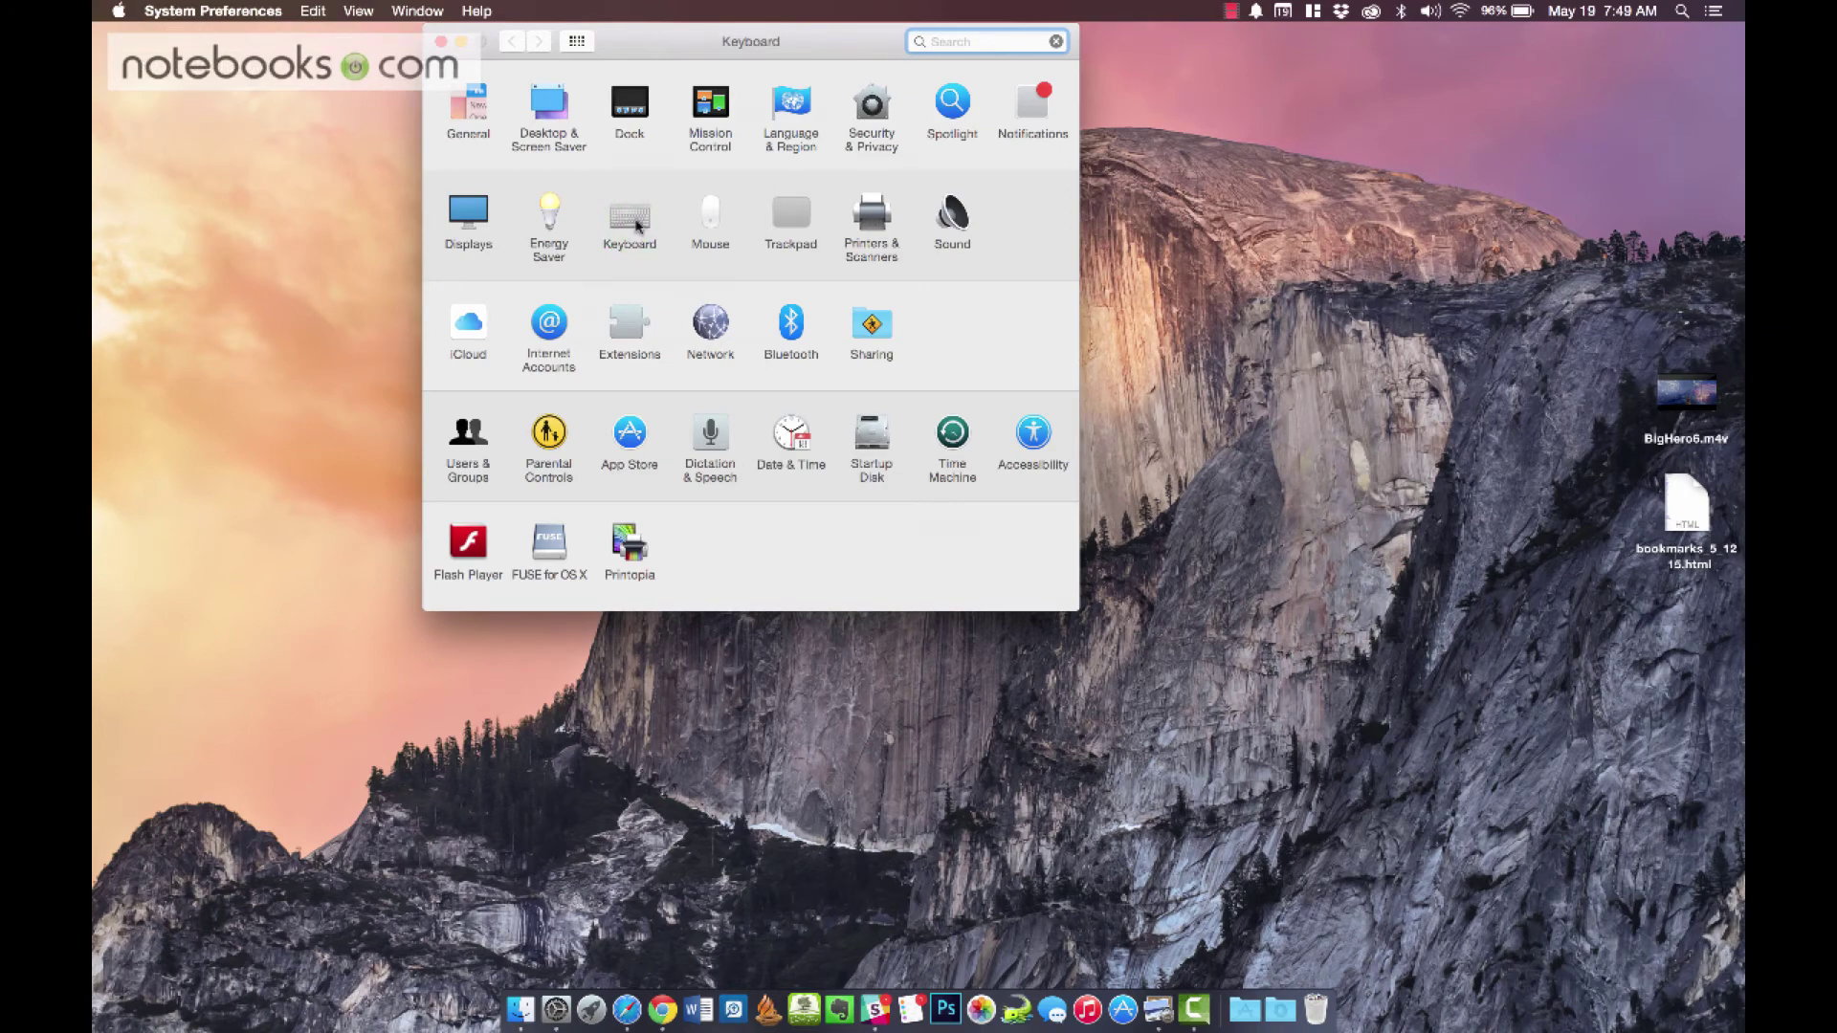
left_click(755, 92)
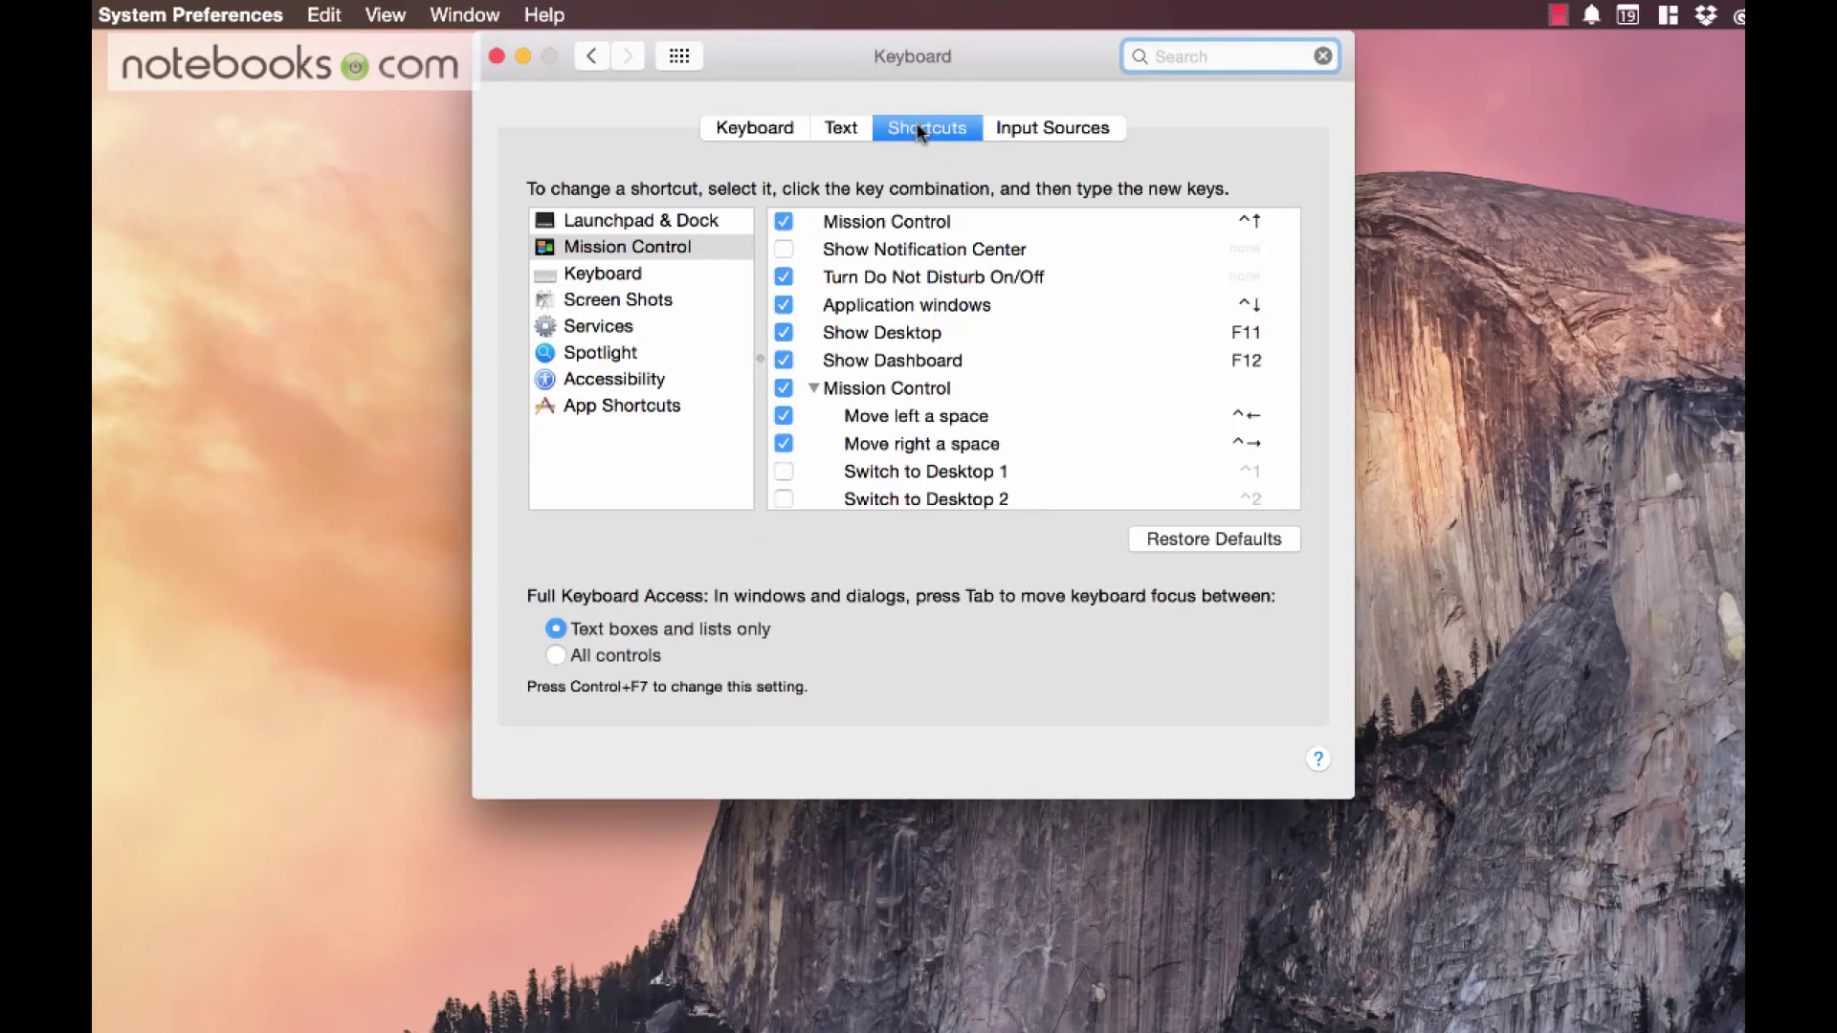
left_click(607, 246)
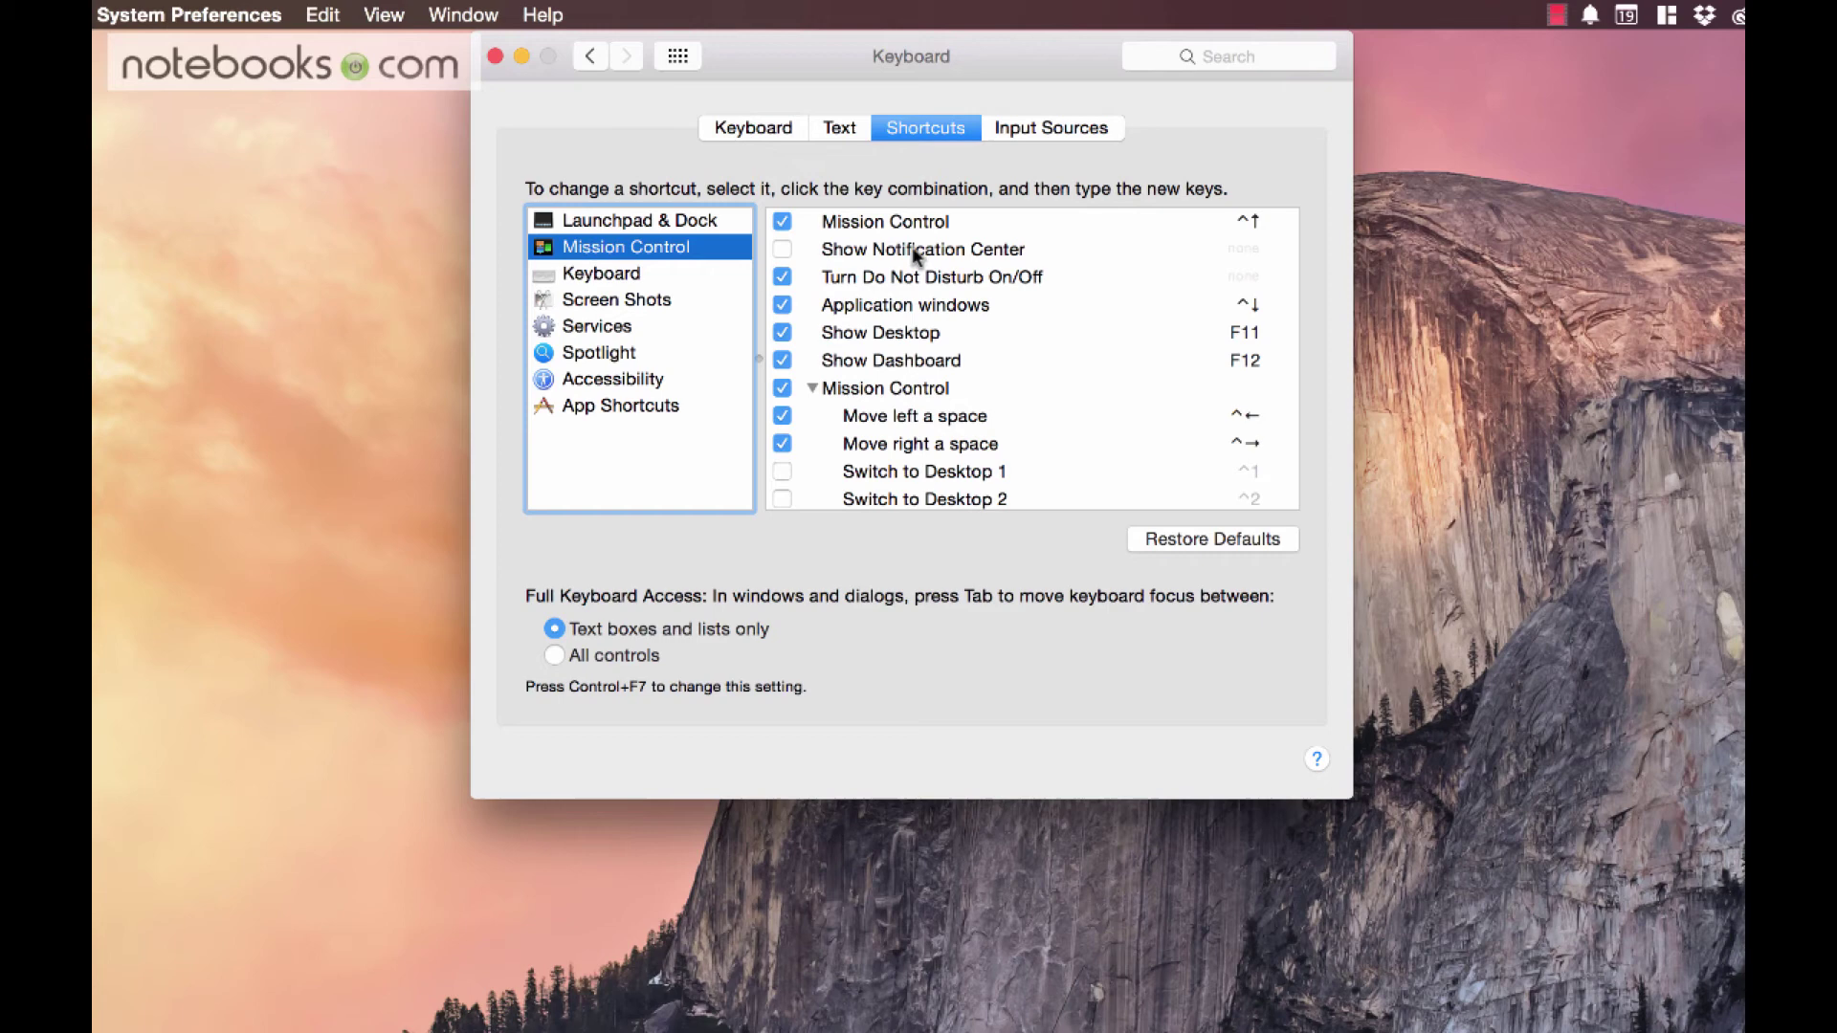
left_click(781, 248)
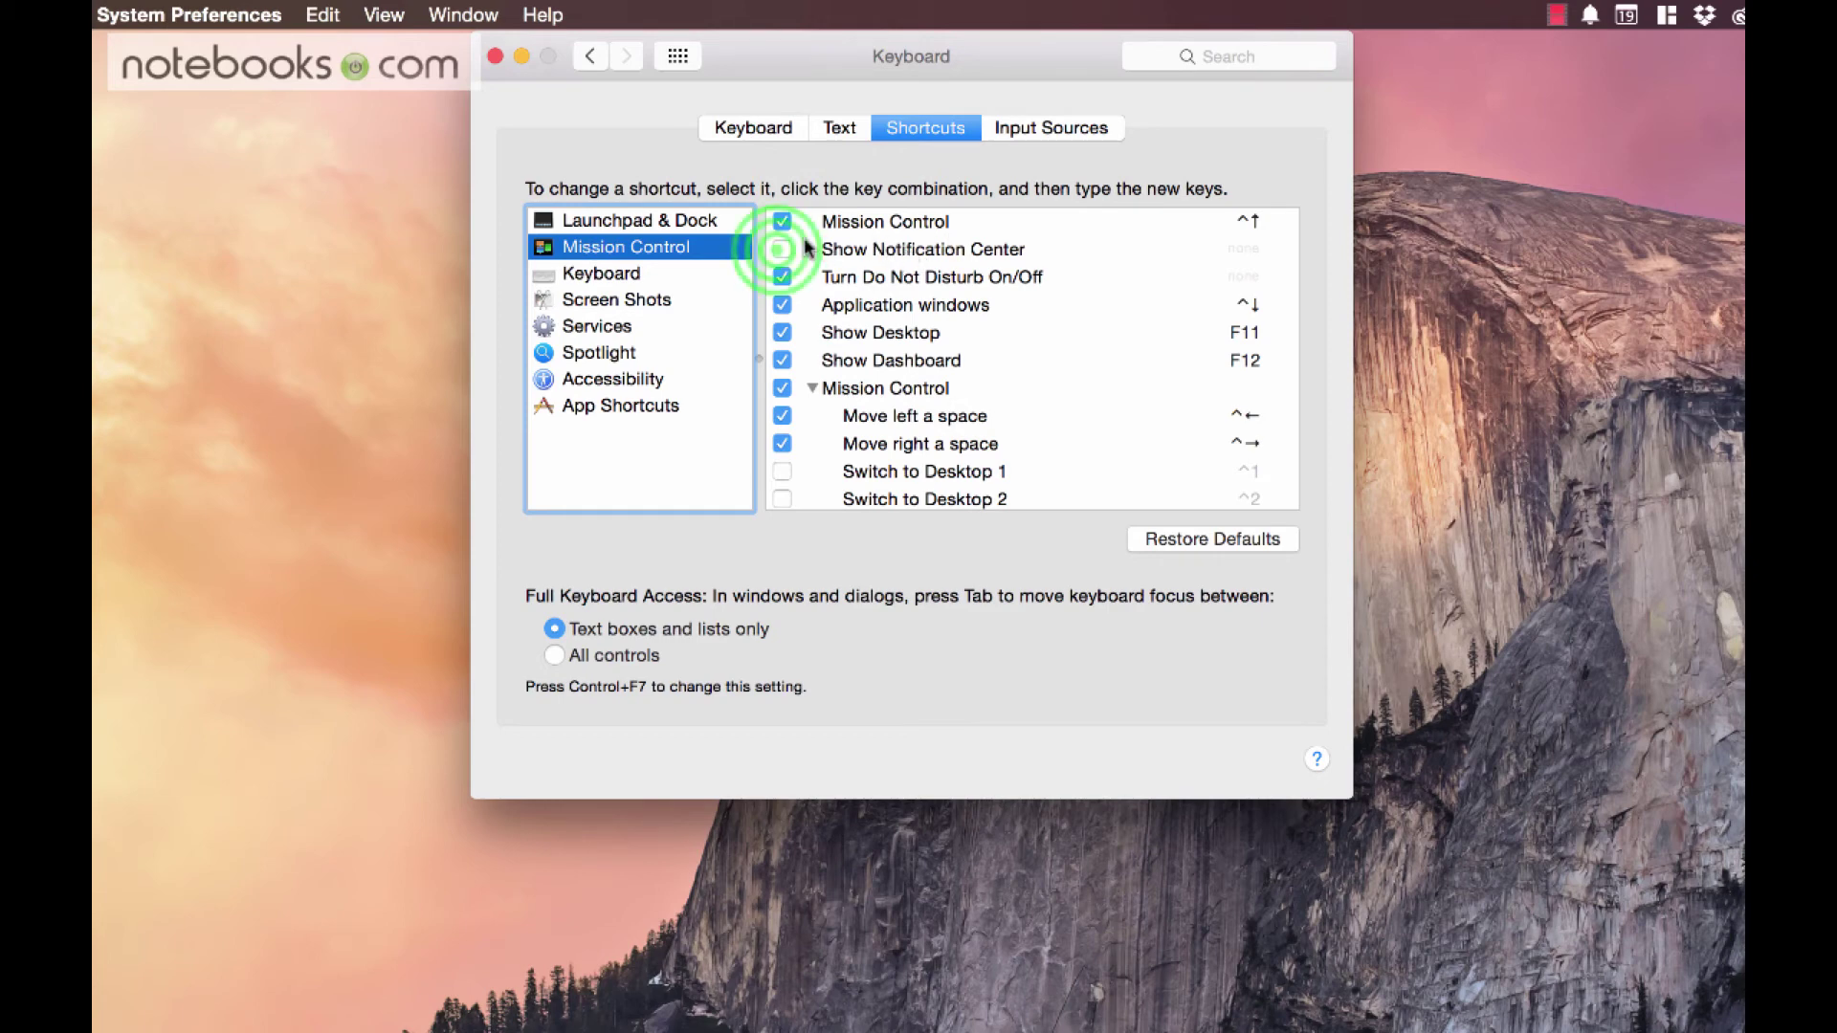
Assign F8 as the Show Notification Center shortcut and close System Preferences
double_click(1234, 249)
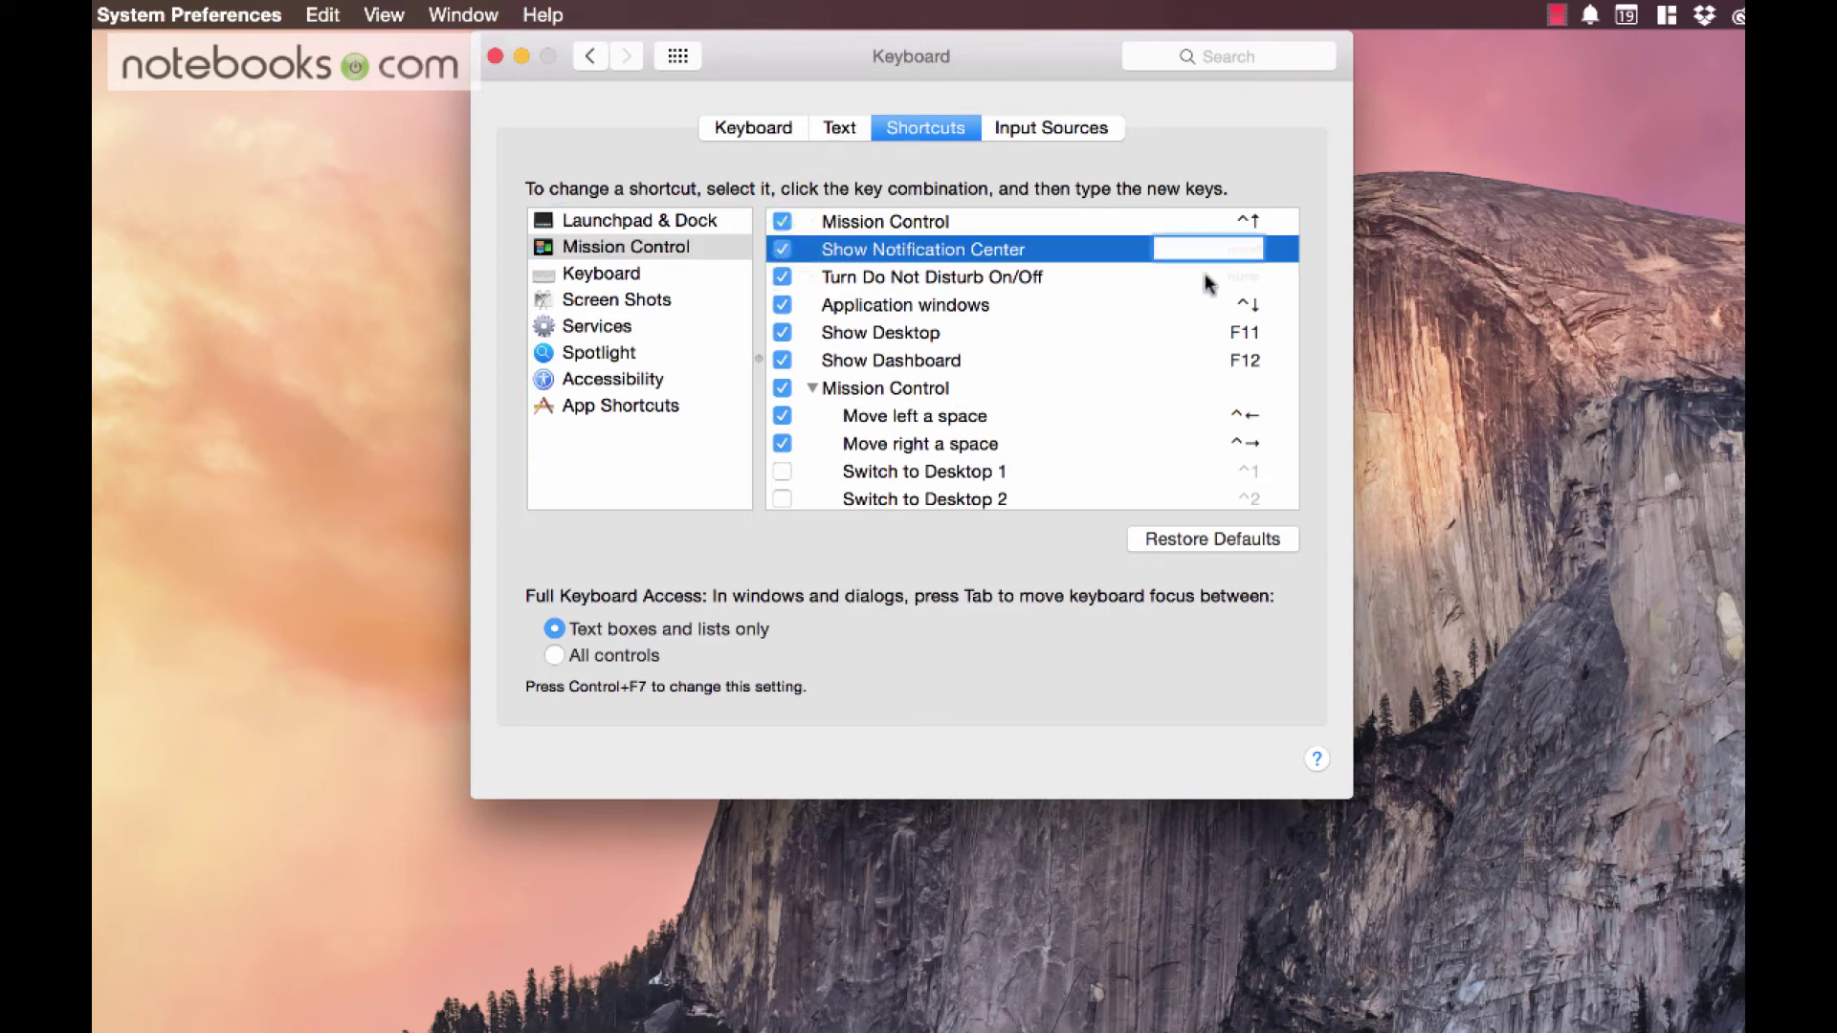
left_click(1189, 247)
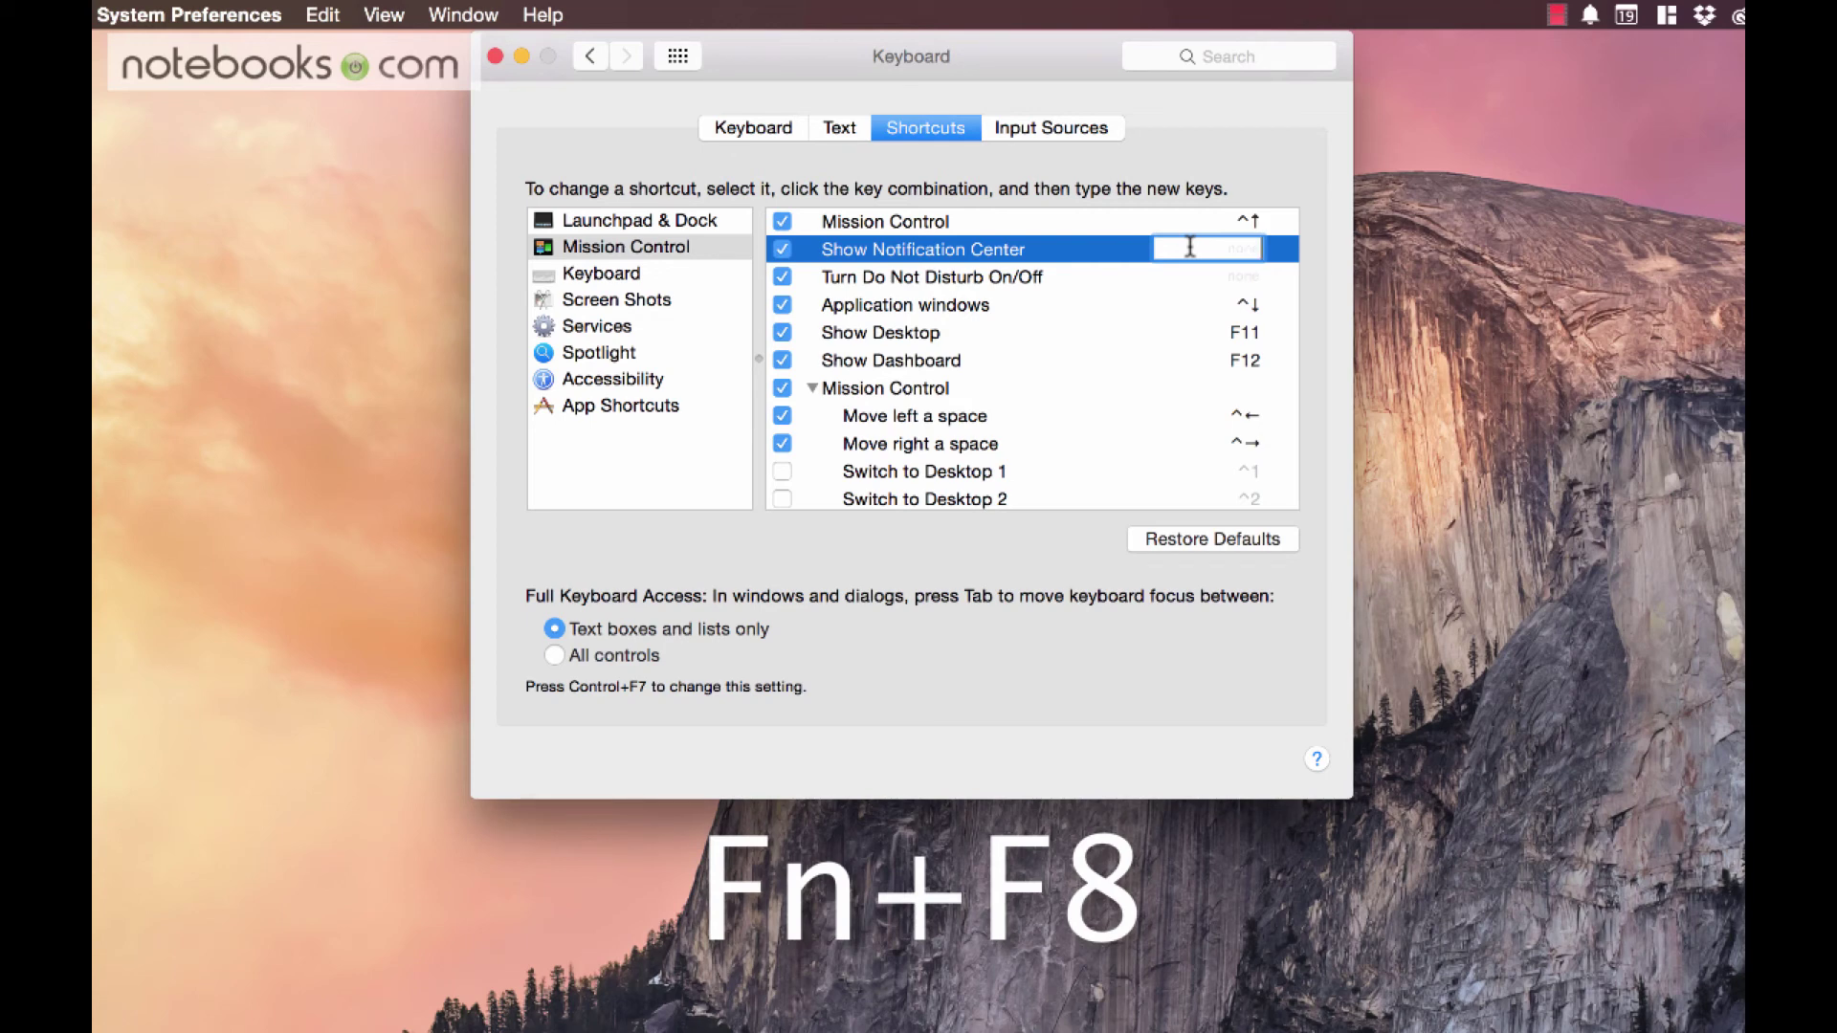
key("F8")
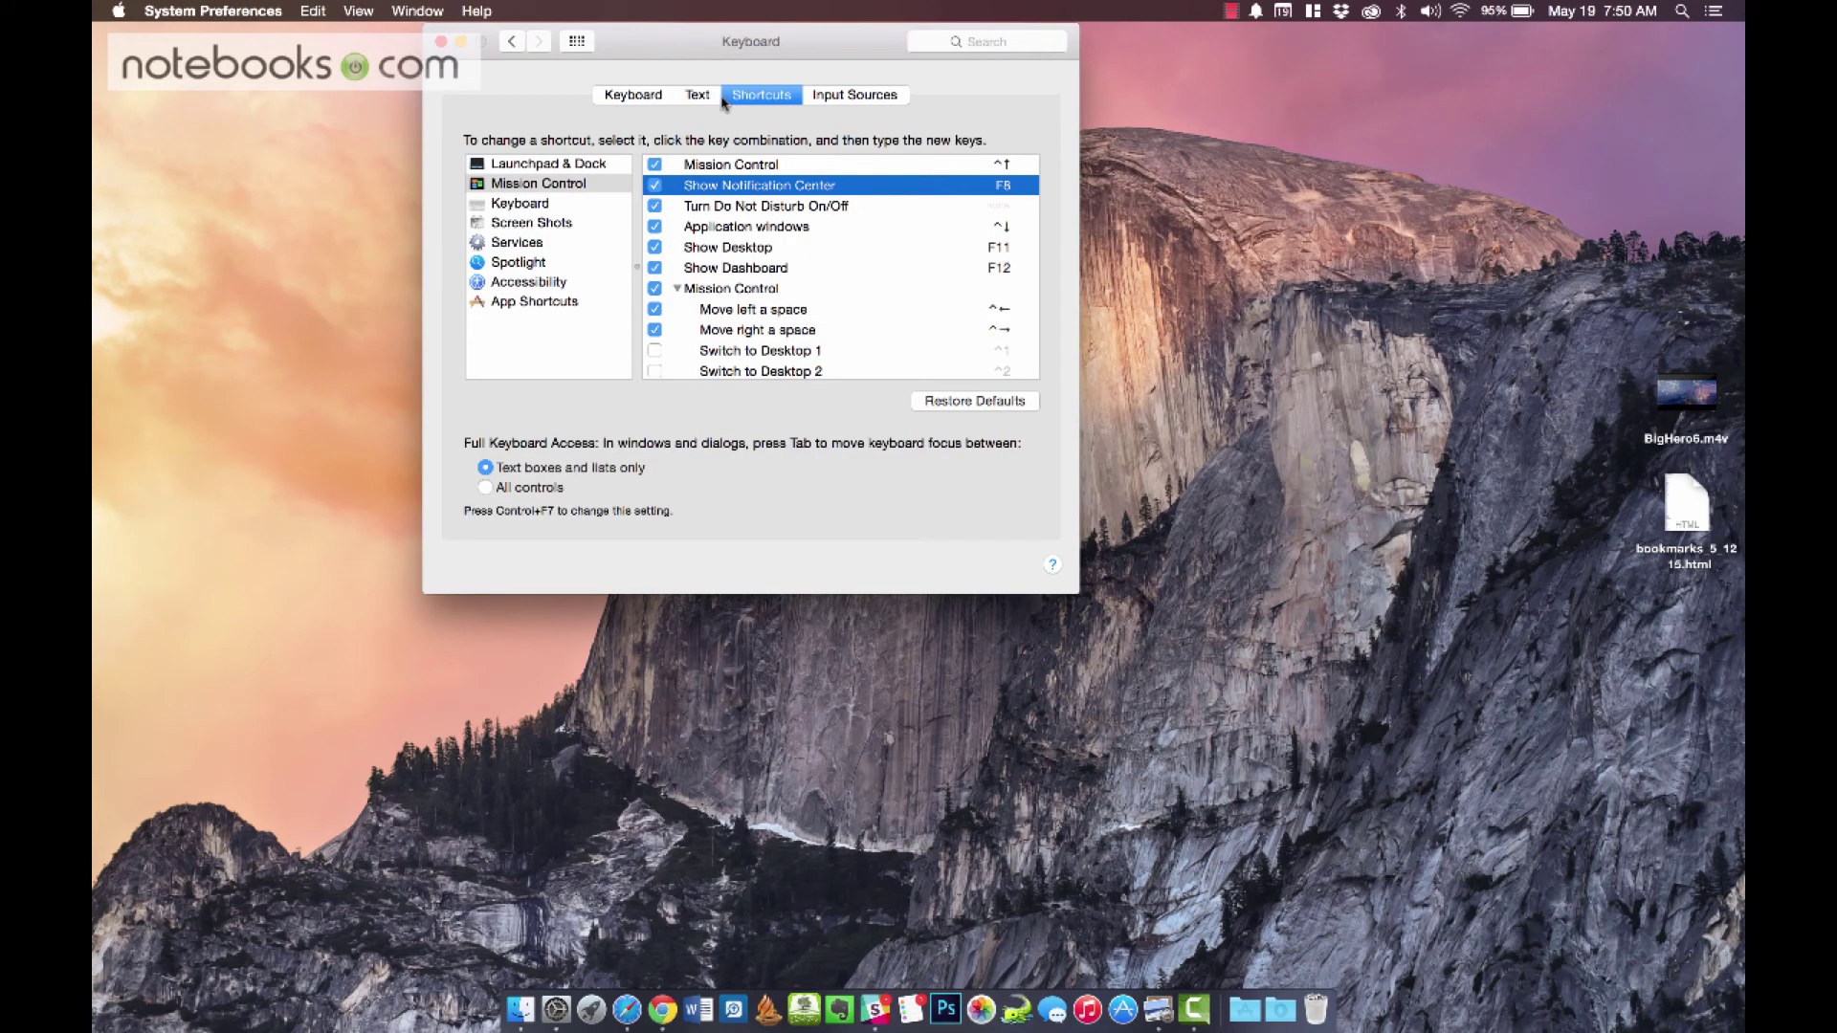
left_click(441, 42)
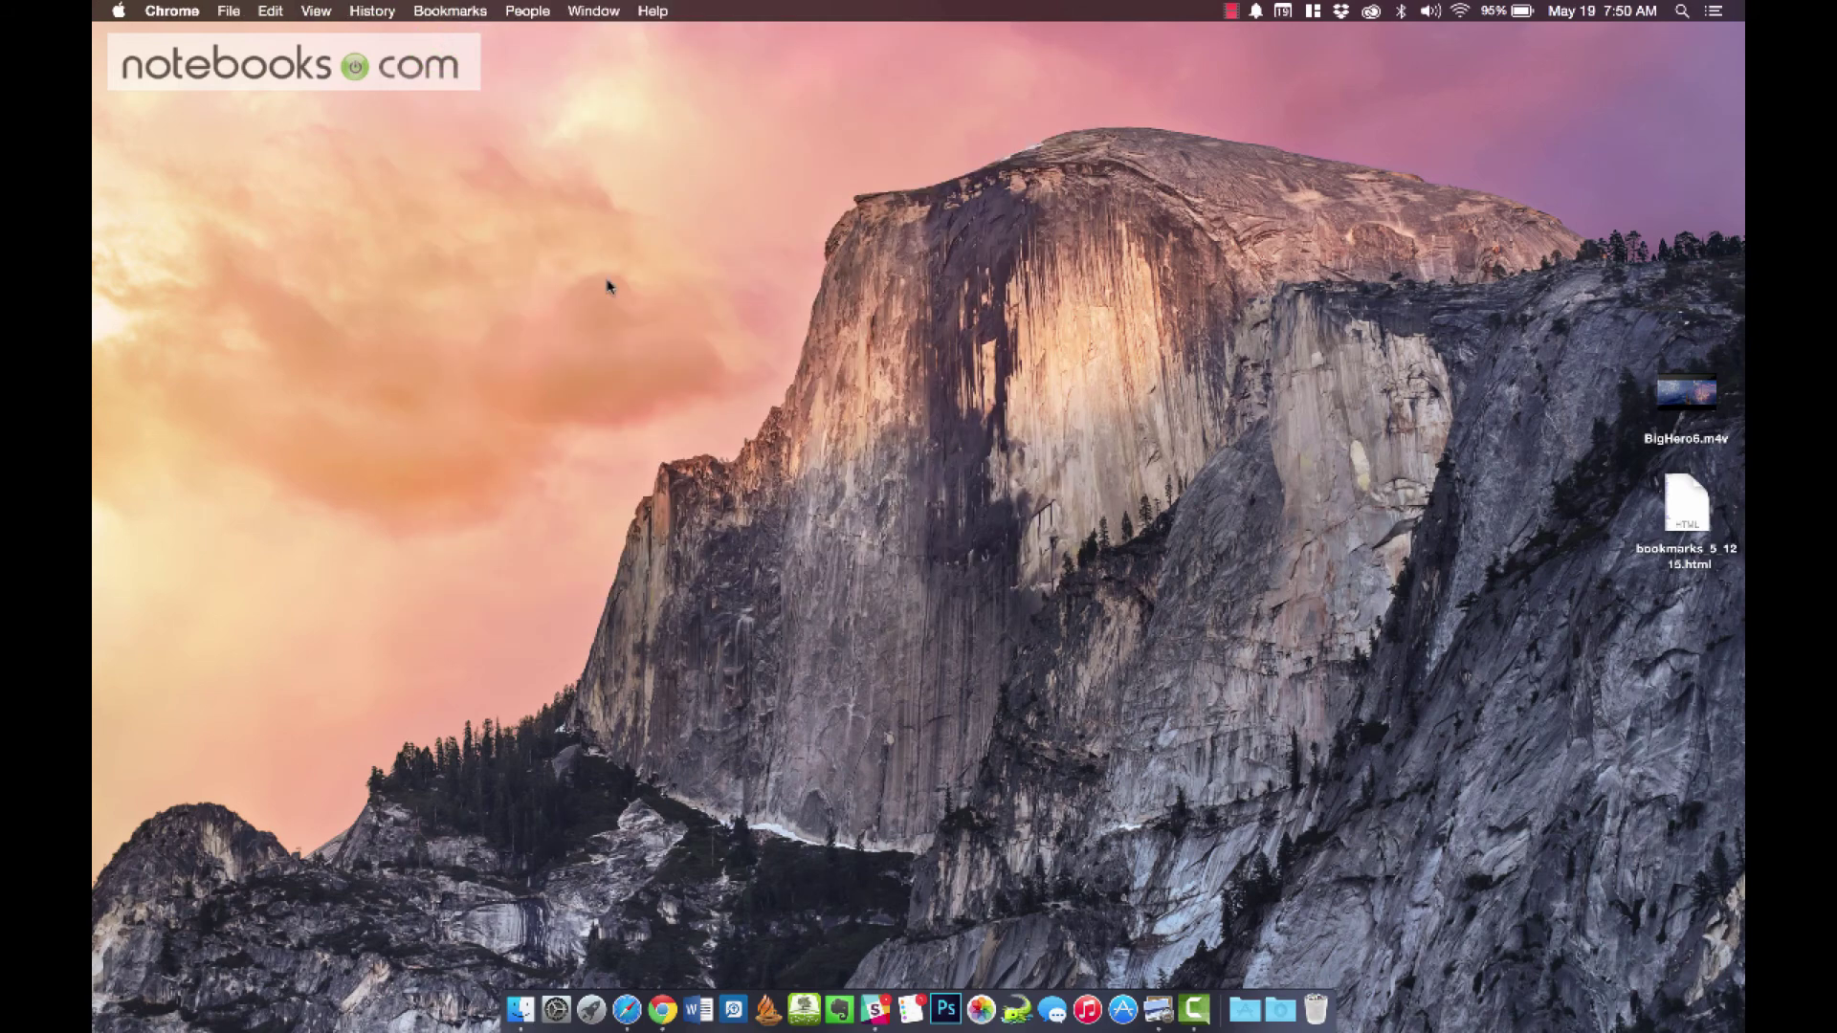
Open, close and reopen Notification Center to confirm Calculator is present and Stocks gone
scroll(608, 285, "left", 5)
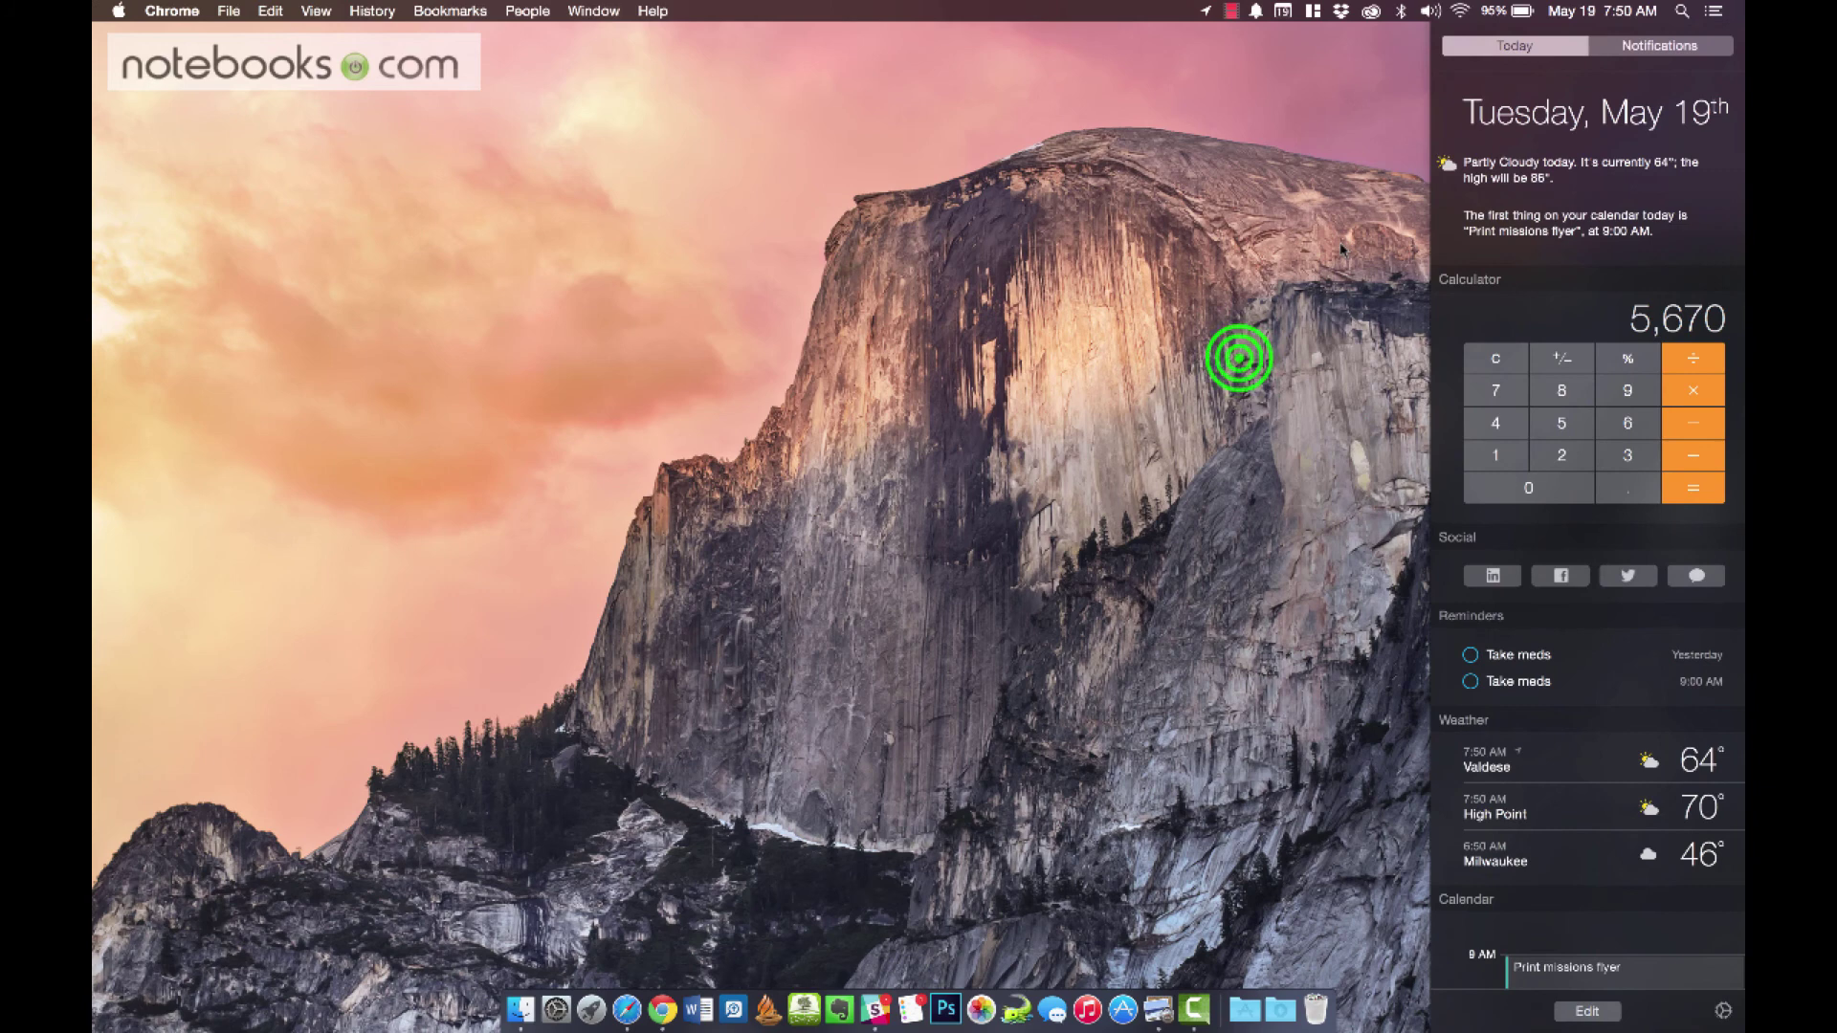
left_click(1241, 362)
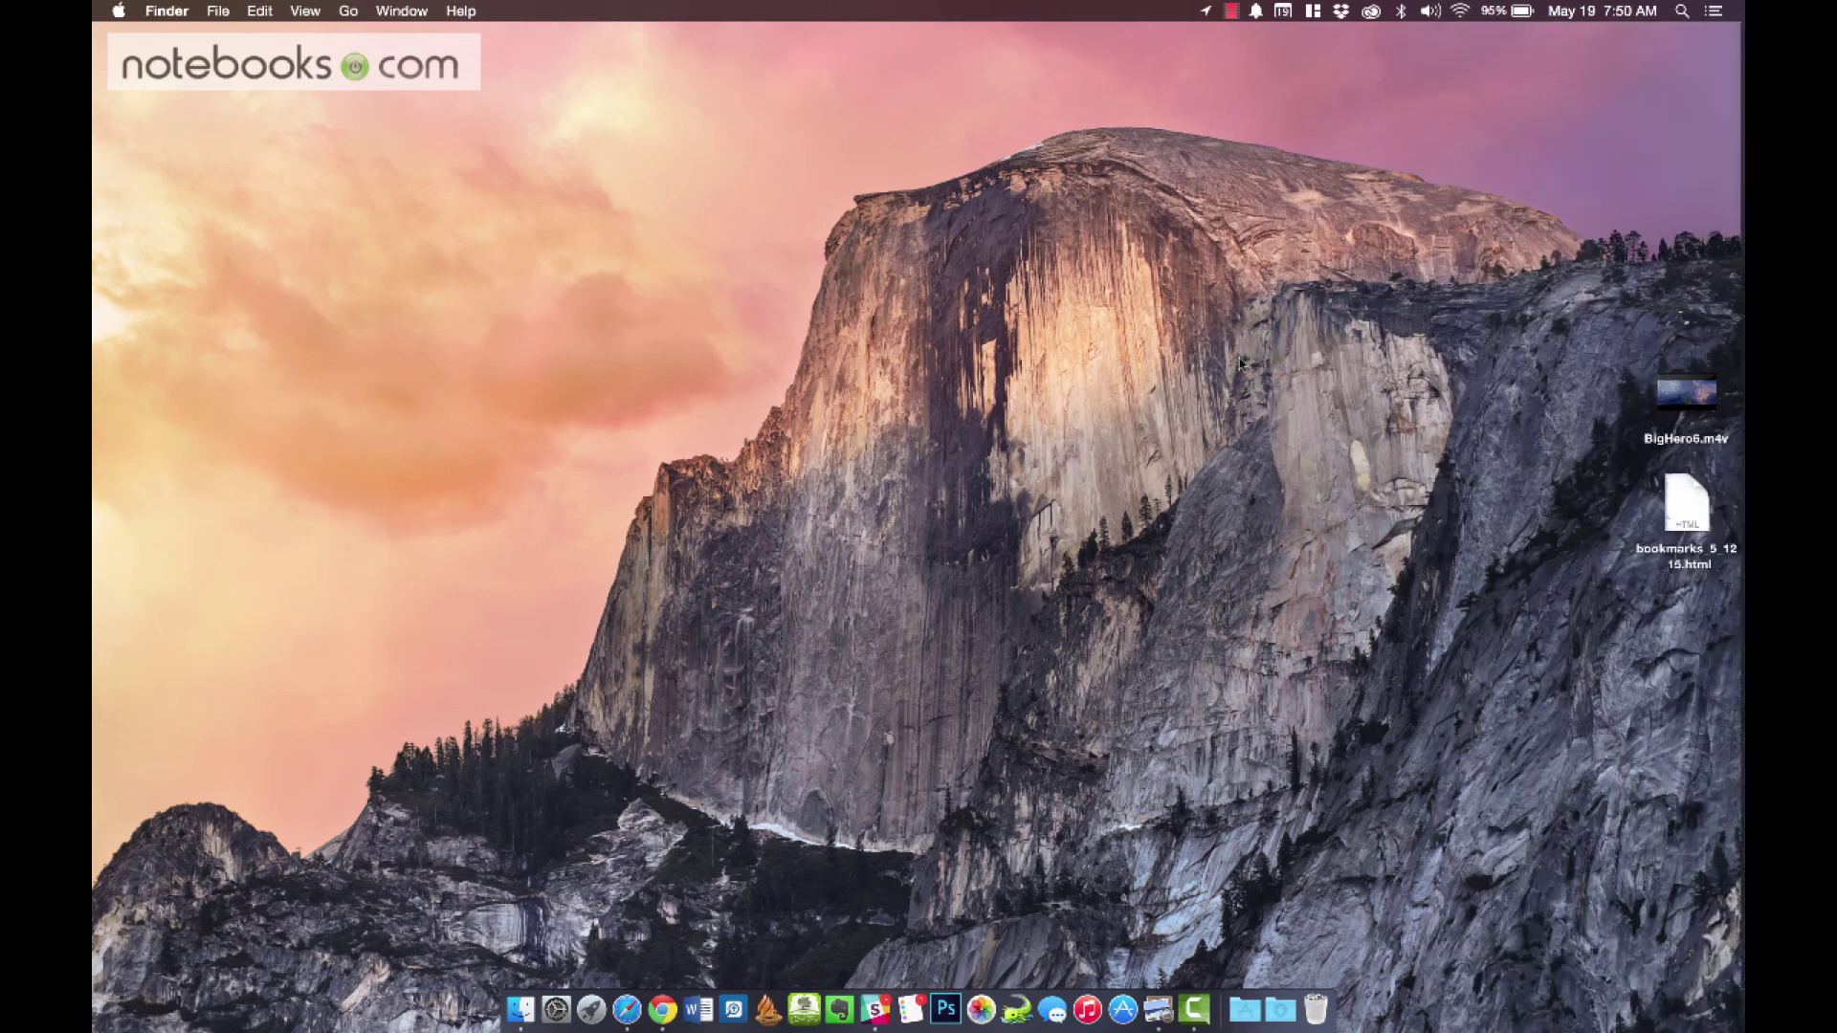
scroll(1240, 361, "left", 5)
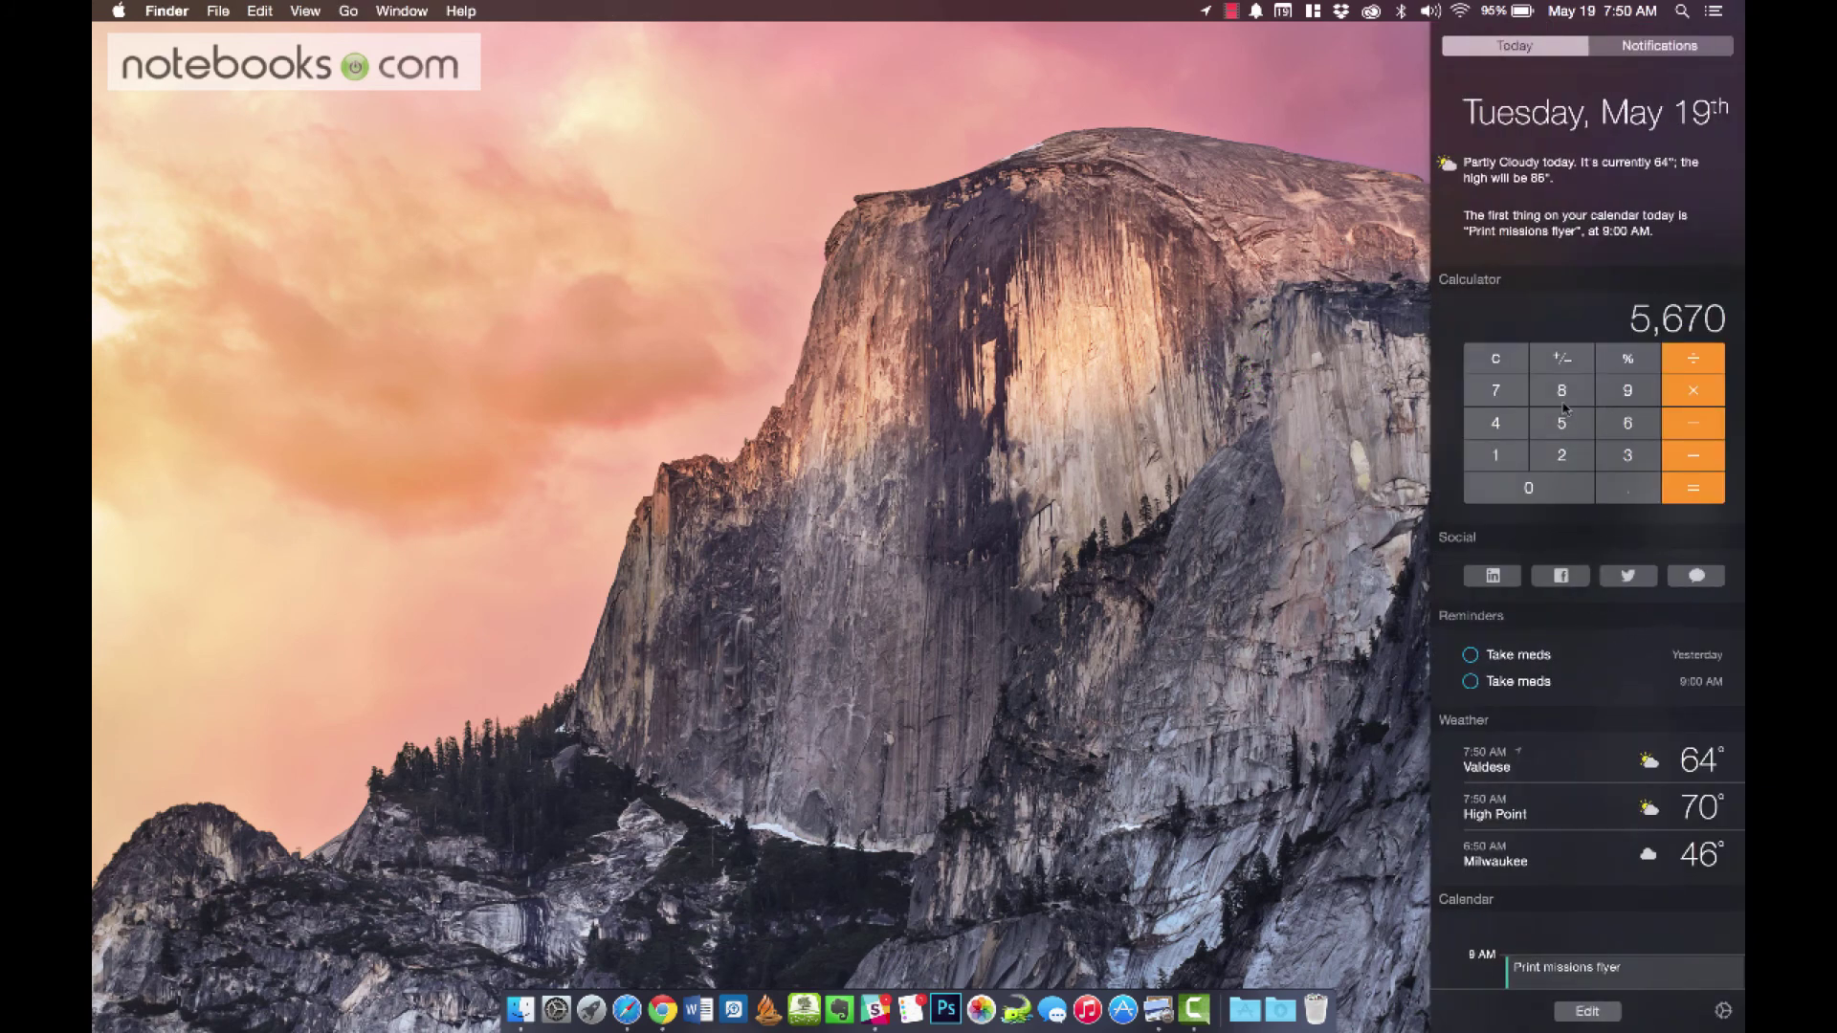